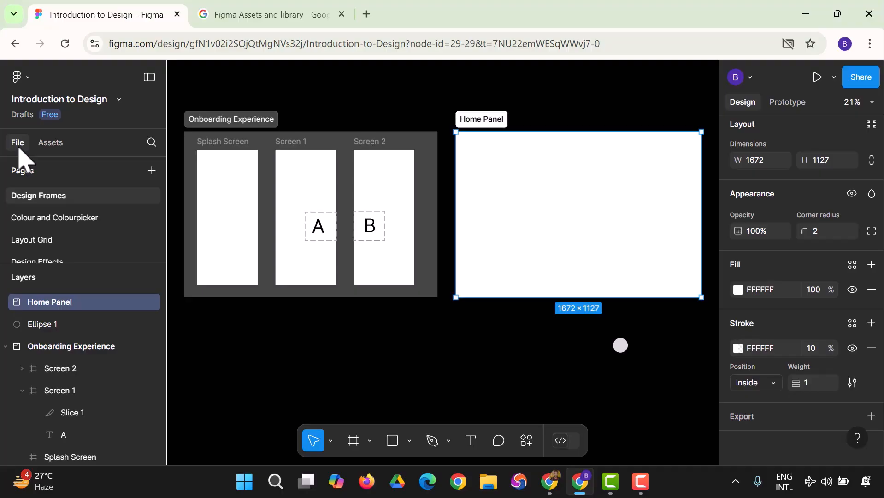
Show the Assets libraries list, including Material 3 Design Kit and Simple Design System.
{"action": "left_click", "coordinate": [50, 143]}
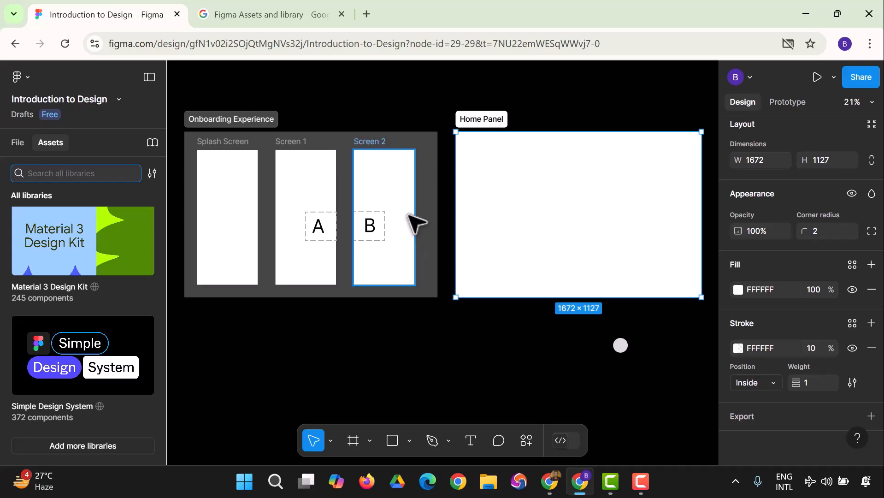
{"action": "left_click", "coordinate": [21, 145]}
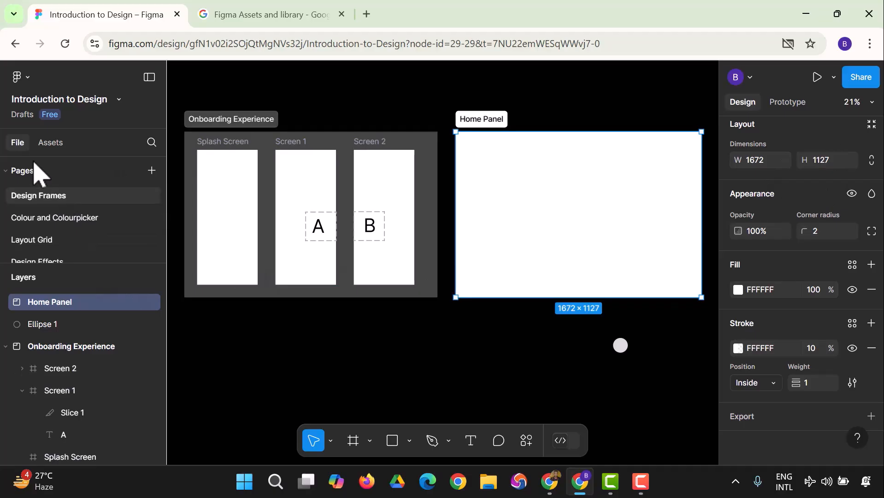
{"action": "left_click", "coordinate": [46, 144]}
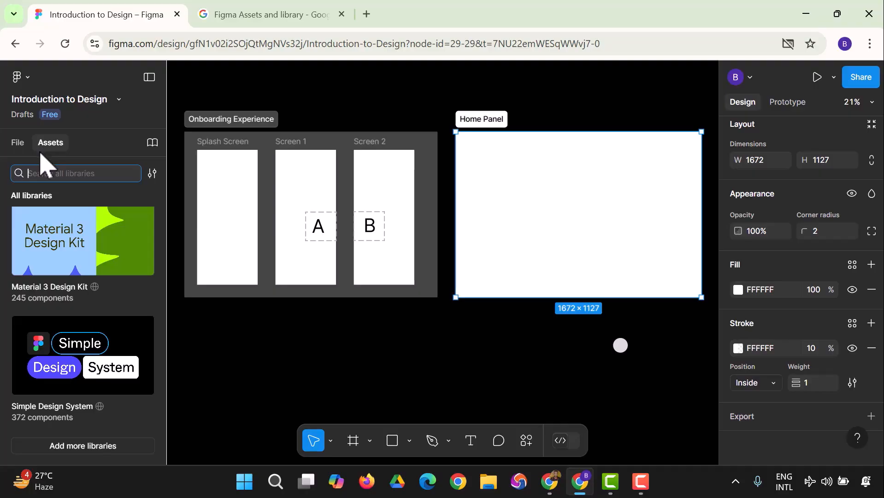
Open Manage libraries, glance at the paid plan options, and dismiss the pricing dialog.
{"action": "left_click", "coordinate": [107, 448]}
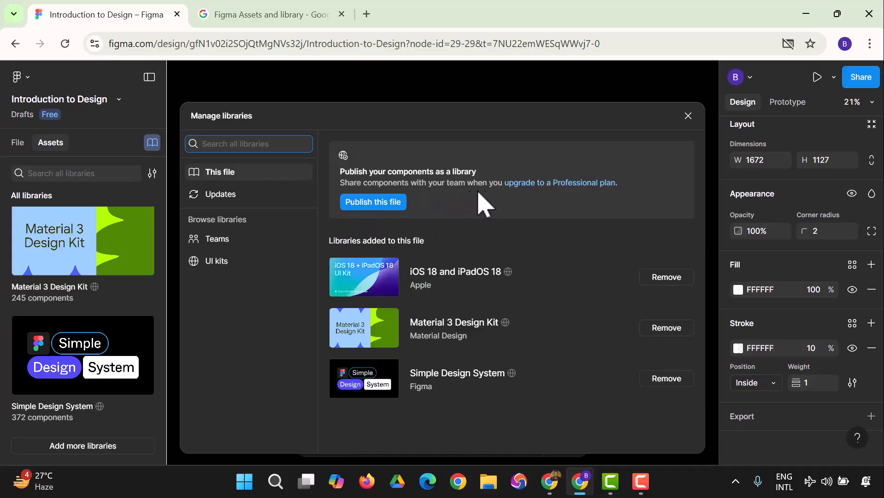
{"action": "left_click", "coordinate": [544, 184]}
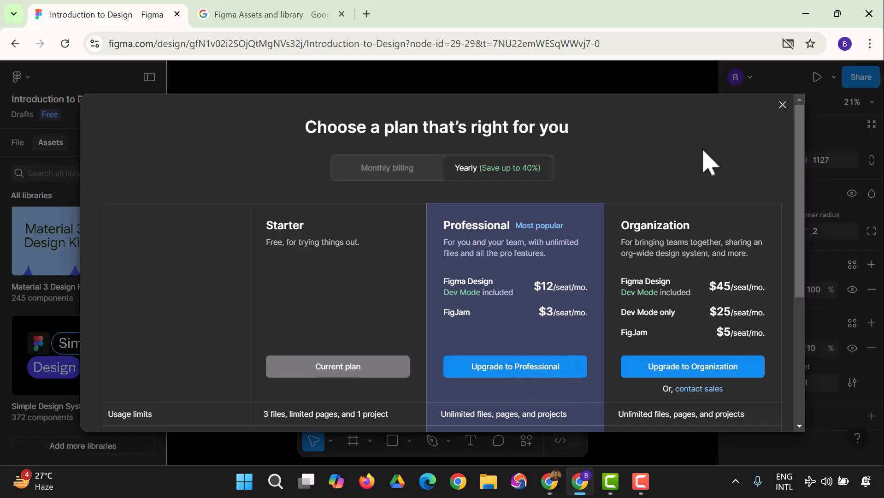
{"action": "left_click", "coordinate": [782, 105]}
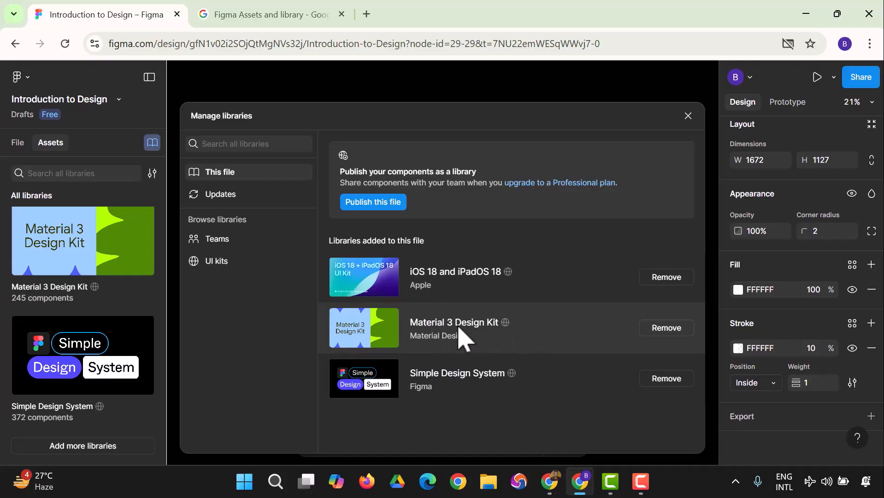
Open Simple Design System's details and scroll through its variables and styles.
{"action": "left_click", "coordinate": [449, 387]}
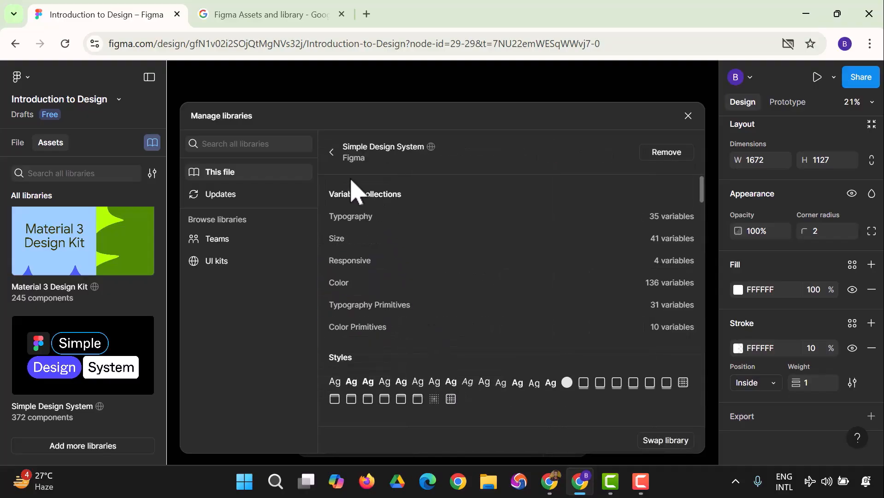
{"action": "scroll", "coordinate": [410, 184], "scroll_direction": "down", "scroll_amount": 3}
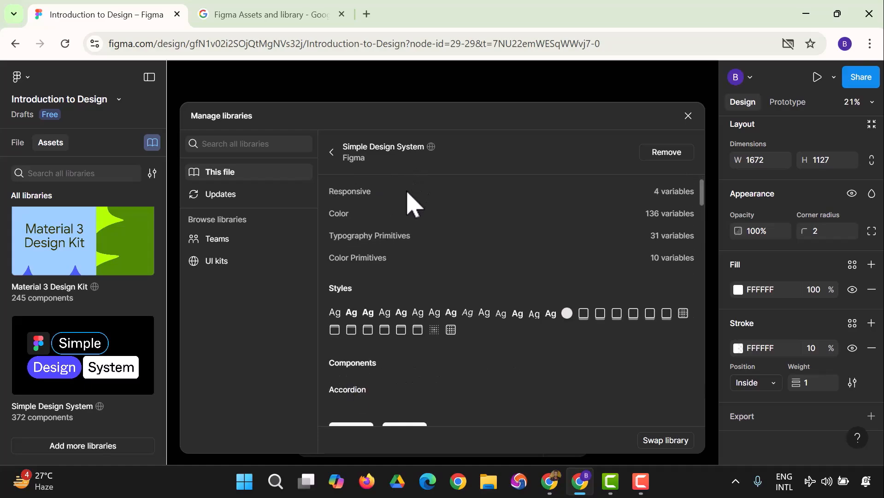
{"action": "scroll", "coordinate": [400, 214], "scroll_direction": "down", "scroll_amount": 8}
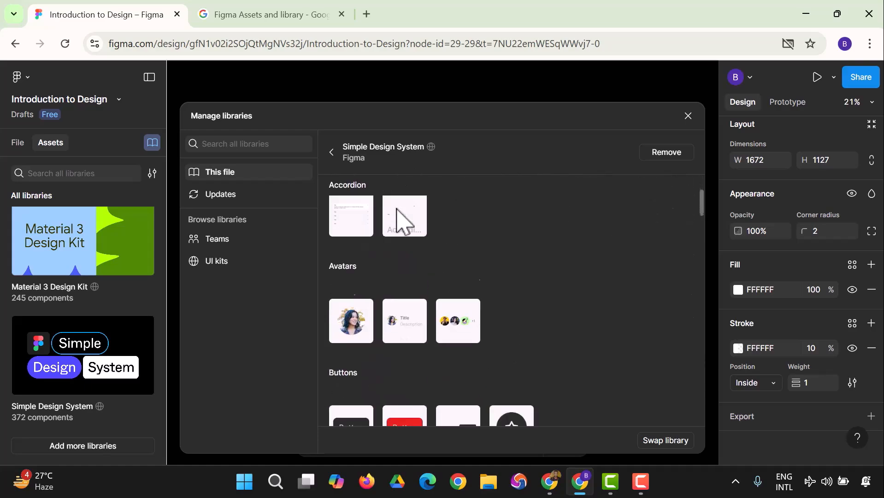
{"action": "scroll", "coordinate": [404, 251], "scroll_direction": "up", "scroll_amount": 3}
{"action": "scroll", "coordinate": [405, 246], "scroll_direction": "down", "scroll_amount": 5}
{"action": "scroll", "coordinate": [406, 248], "scroll_direction": "up", "scroll_amount": 12}
{"action": "scroll", "coordinate": [402, 237], "scroll_direction": "up", "scroll_amount": 4}
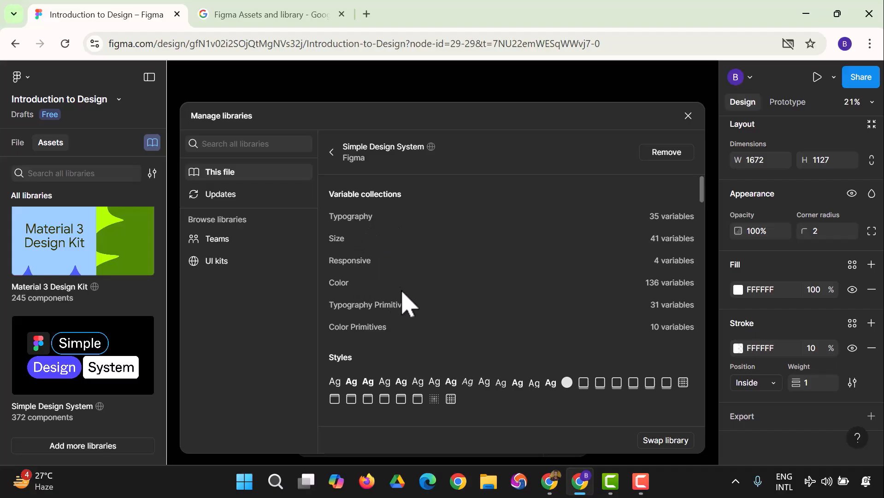
Scroll further into its components, such as Accordion, Avatars and Buttons.
{"action": "scroll", "coordinate": [405, 299], "scroll_direction": "down", "scroll_amount": 2}
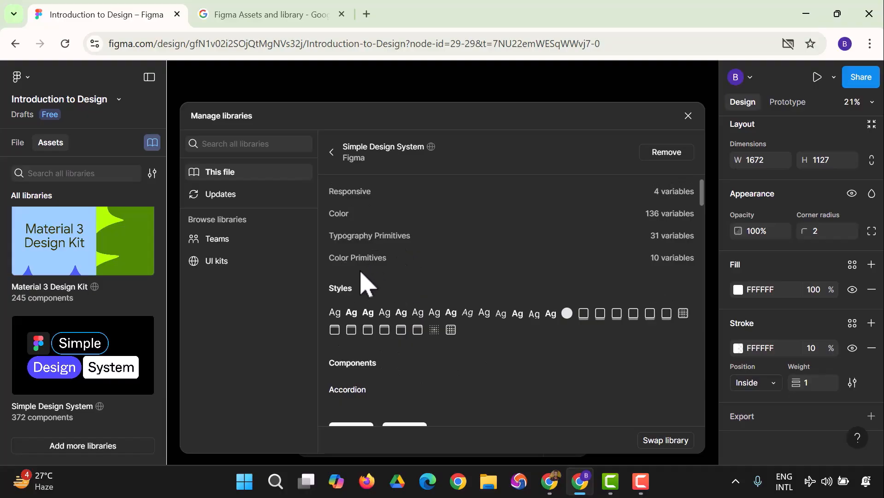
{"action": "scroll", "coordinate": [383, 284], "scroll_direction": "down", "scroll_amount": 2}
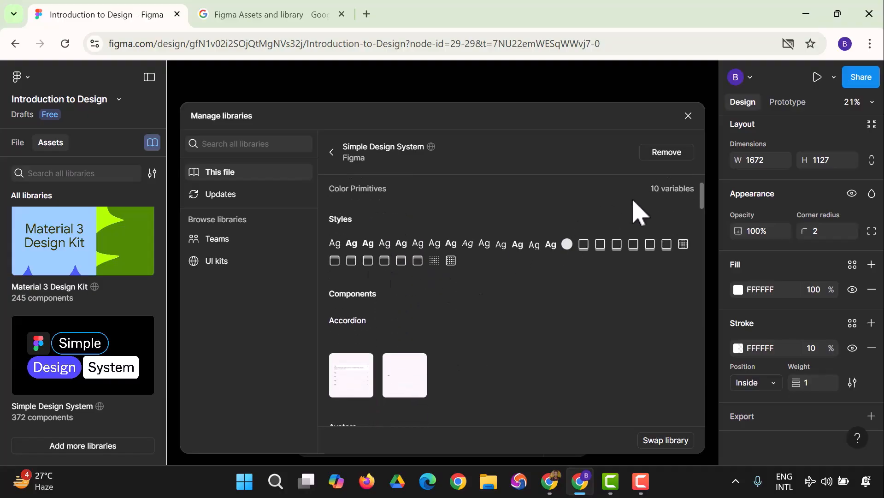
{"action": "scroll", "coordinate": [668, 230], "scroll_direction": "up", "scroll_amount": 2}
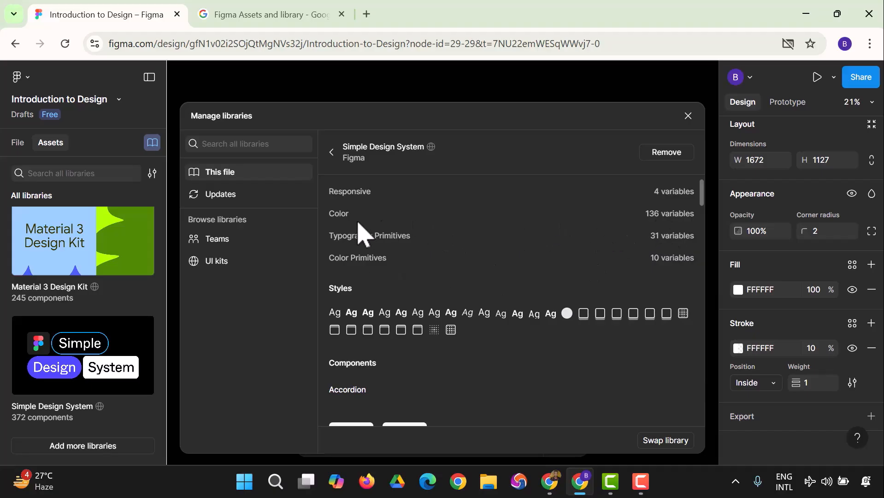
{"action": "scroll", "coordinate": [387, 253], "scroll_direction": "down", "scroll_amount": 3}
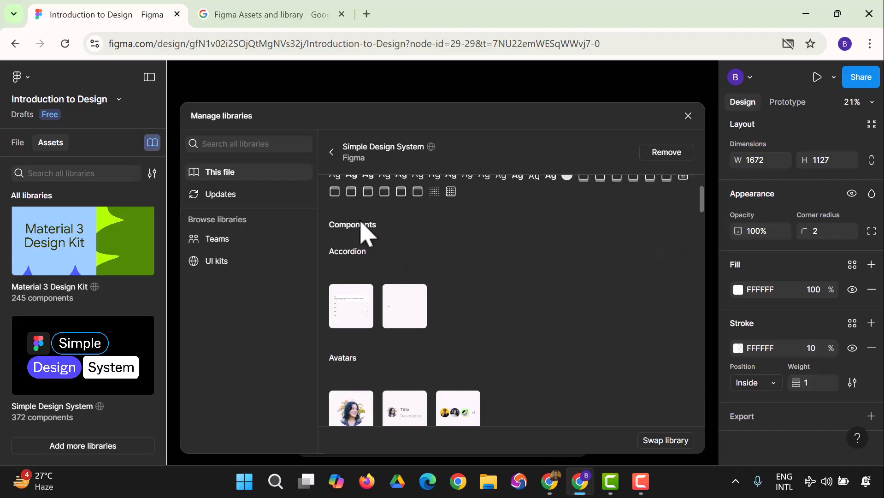
{"action": "scroll", "coordinate": [380, 256], "scroll_direction": "down", "scroll_amount": 2}
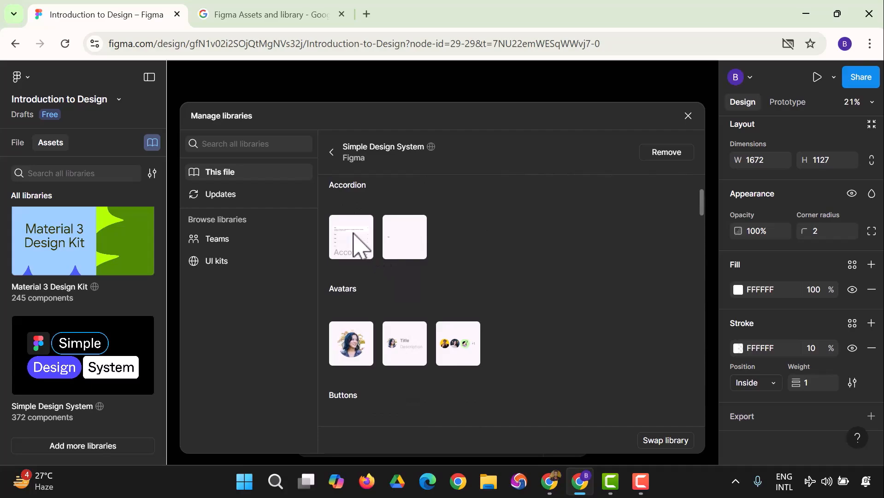
{"action": "scroll", "coordinate": [357, 243], "scroll_direction": "up", "scroll_amount": 2}
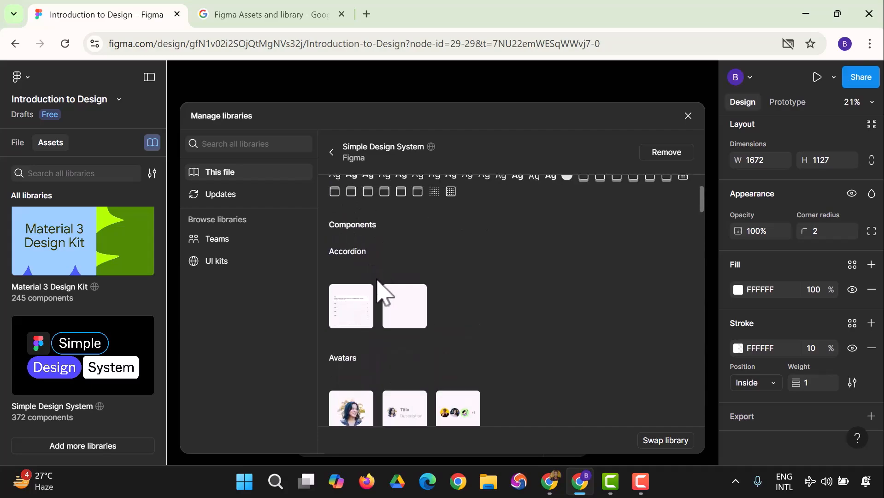
{"action": "scroll", "coordinate": [357, 275], "scroll_direction": "down", "scroll_amount": 2}
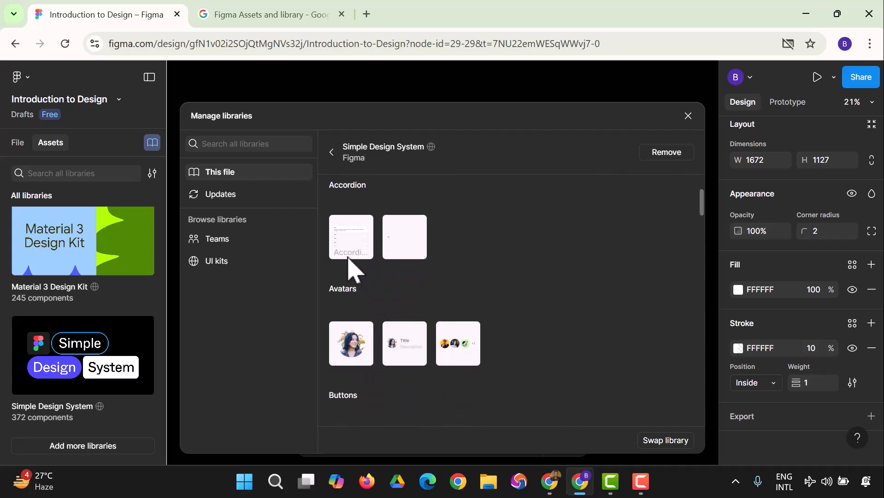
{"action": "mouse_move", "coordinate": [349, 268]}
{"action": "scroll", "coordinate": [357, 357], "scroll_direction": "down", "scroll_amount": 3}
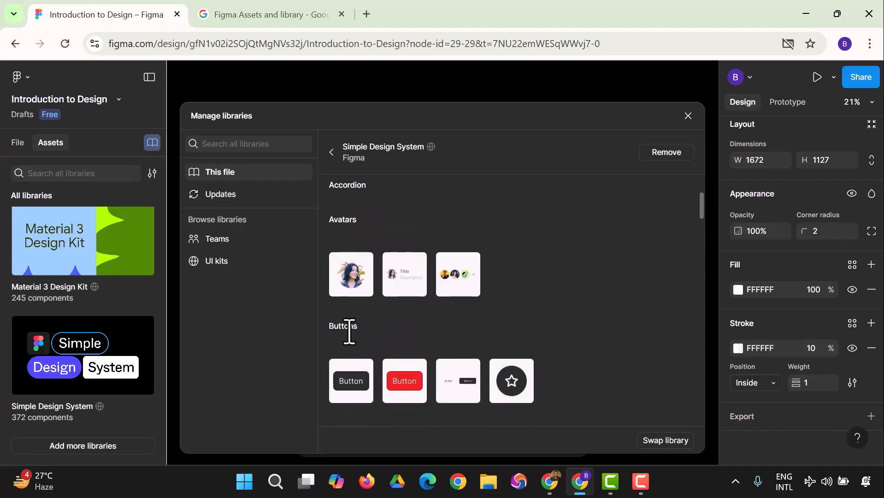
Scroll the Simple Design System component list down toward Pagination and Sections.
{"action": "left_click_drag", "start_coordinate": [351, 289], "coordinate": [413, 331]}
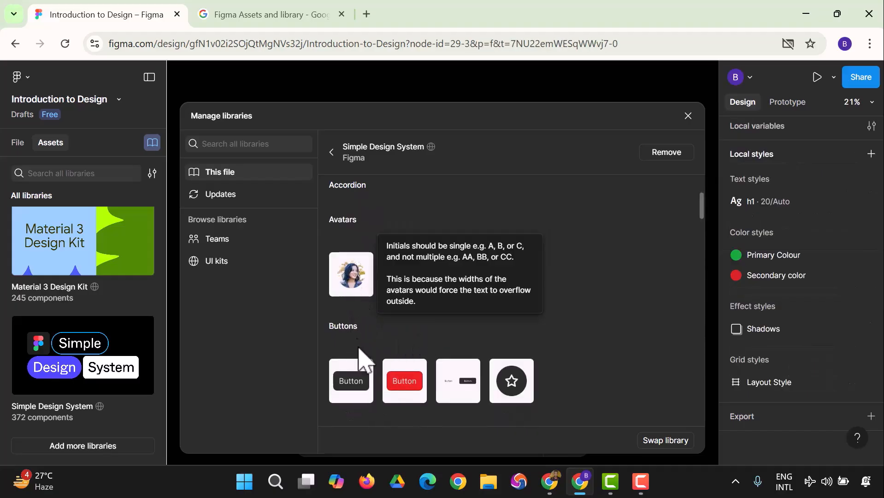
{"action": "scroll", "coordinate": [362, 322], "scroll_direction": "down", "scroll_amount": 2}
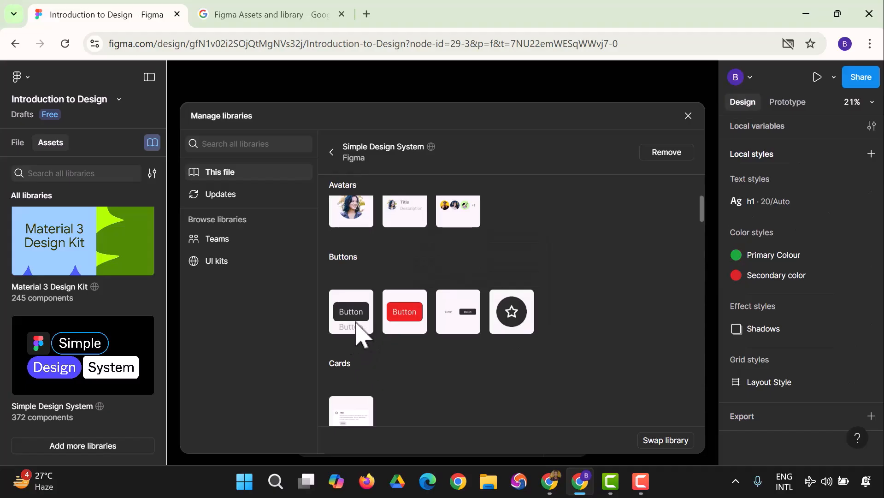
{"action": "scroll", "coordinate": [362, 323], "scroll_direction": "up", "scroll_amount": 3}
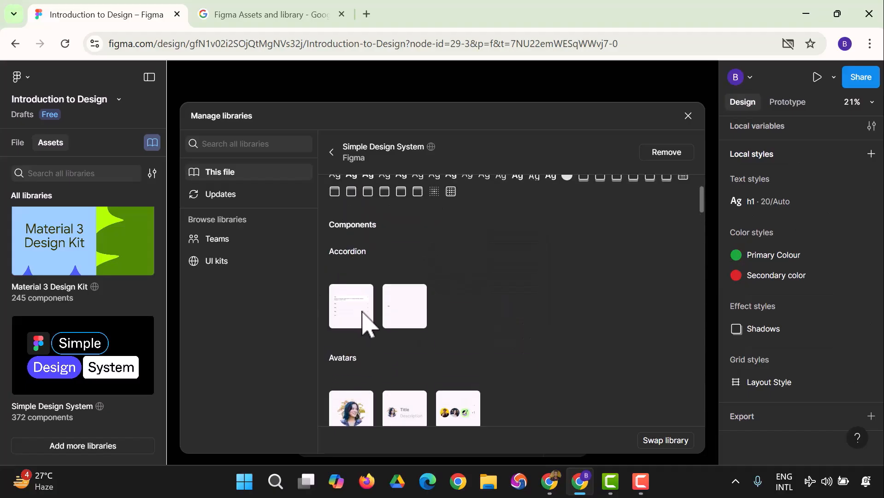
{"action": "scroll", "coordinate": [364, 323], "scroll_direction": "up", "scroll_amount": 5}
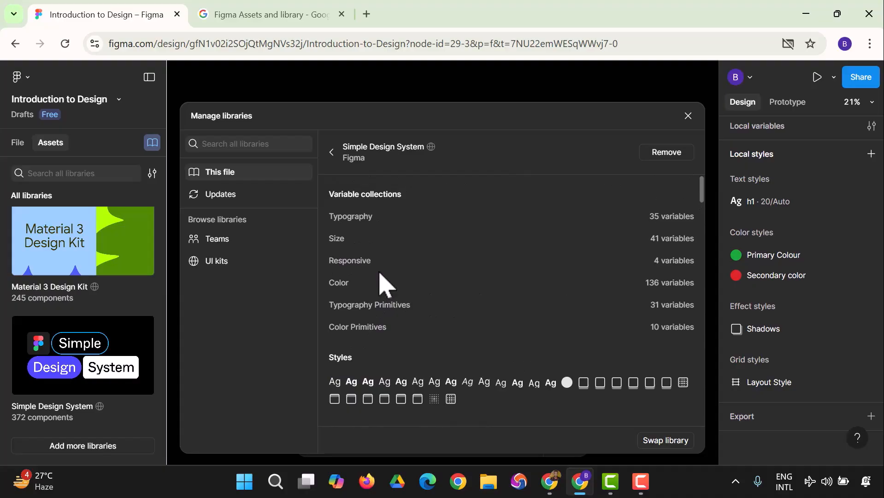
{"action": "scroll", "coordinate": [389, 313], "scroll_direction": "down", "scroll_amount": 10}
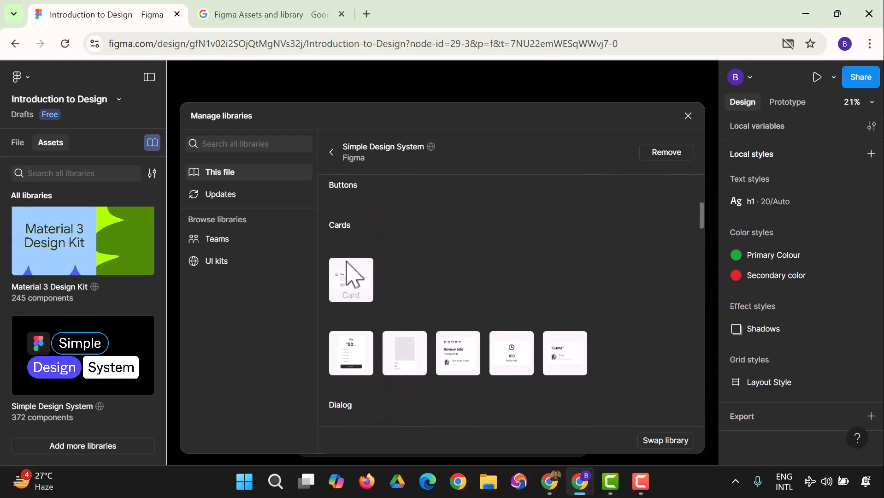
{"action": "scroll", "coordinate": [363, 284], "scroll_direction": "down", "scroll_amount": 2}
{"action": "scroll", "coordinate": [365, 325], "scroll_direction": "down", "scroll_amount": 2}
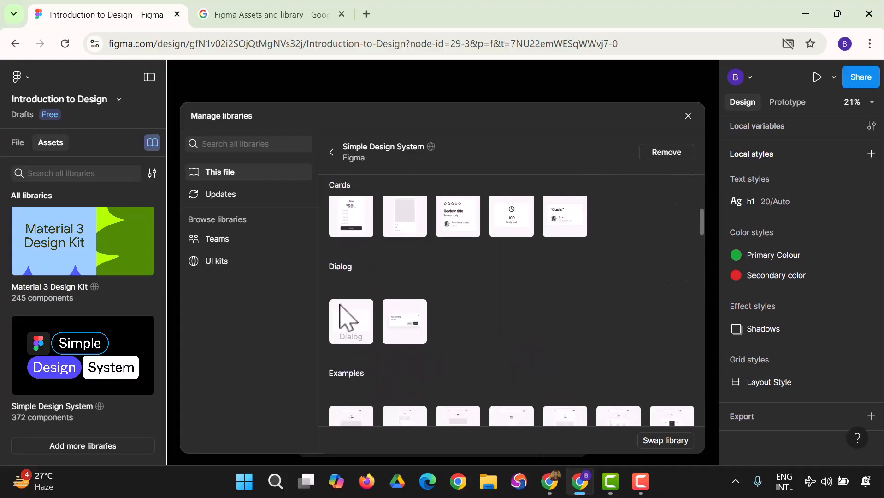
{"action": "scroll", "coordinate": [366, 315], "scroll_direction": "down", "scroll_amount": 2}
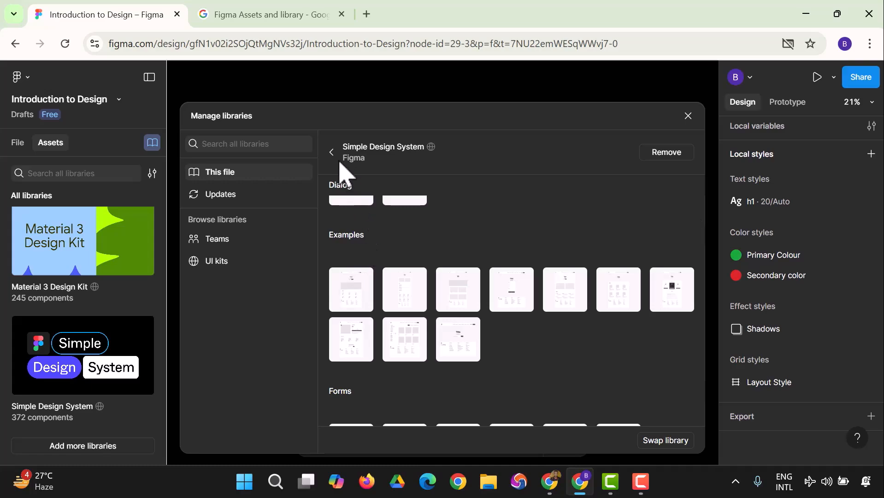
{"action": "scroll", "coordinate": [428, 284], "scroll_direction": "down", "scroll_amount": 4}
{"action": "scroll", "coordinate": [429, 284], "scroll_direction": "down", "scroll_amount": 1}
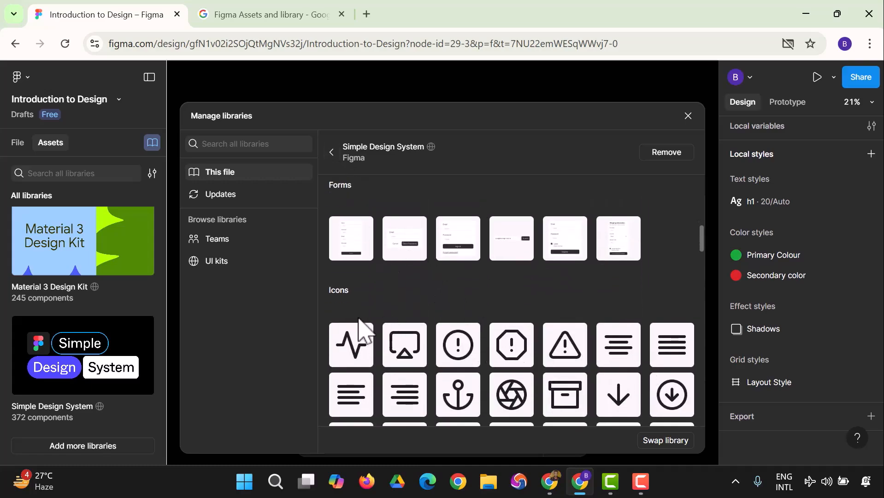
{"action": "scroll", "coordinate": [454, 341], "scroll_direction": "down", "scroll_amount": 15}
{"action": "scroll", "coordinate": [451, 331], "scroll_direction": "down", "scroll_amount": 12}
{"action": "scroll", "coordinate": [451, 330], "scroll_direction": "up", "scroll_amount": 8}
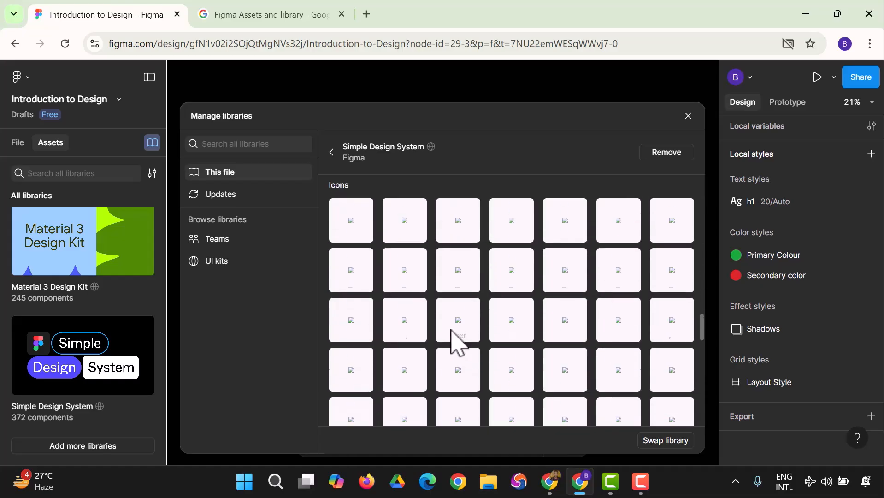
Keep scrolling to the last components, Tags and Tooltip.
{"action": "middle_click", "coordinate": [451, 329]}
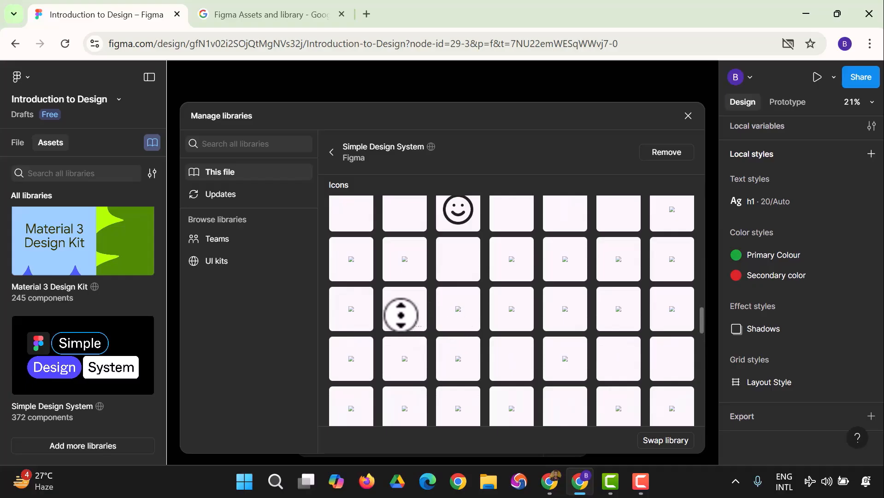
{"action": "middle_click", "coordinate": [489, 302]}
{"action": "scroll", "coordinate": [487, 304], "scroll_direction": "down", "scroll_amount": 3}
{"action": "scroll", "coordinate": [465, 318], "scroll_direction": "down", "scroll_amount": 6}
{"action": "scroll", "coordinate": [442, 325], "scroll_direction": "up", "scroll_amount": 3}
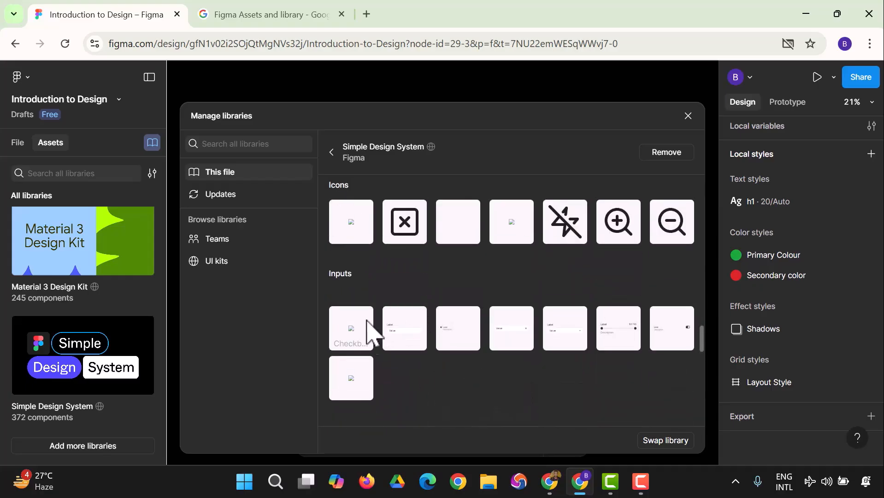
{"action": "scroll", "coordinate": [438, 323], "scroll_direction": "down", "scroll_amount": 3}
{"action": "scroll", "coordinate": [401, 308], "scroll_direction": "down", "scroll_amount": 3}
{"action": "scroll", "coordinate": [392, 304], "scroll_direction": "up", "scroll_amount": 2}
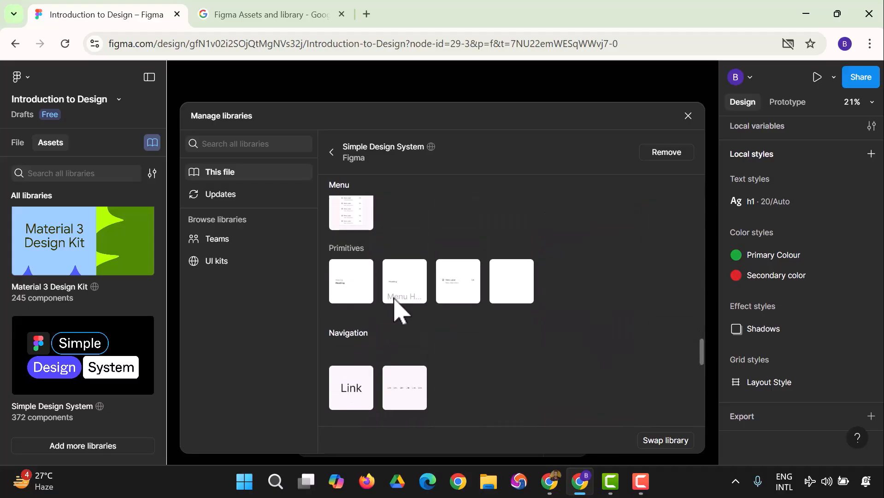
{"action": "scroll", "coordinate": [394, 307], "scroll_direction": "down", "scroll_amount": 2}
{"action": "scroll", "coordinate": [409, 308], "scroll_direction": "down", "scroll_amount": 4}
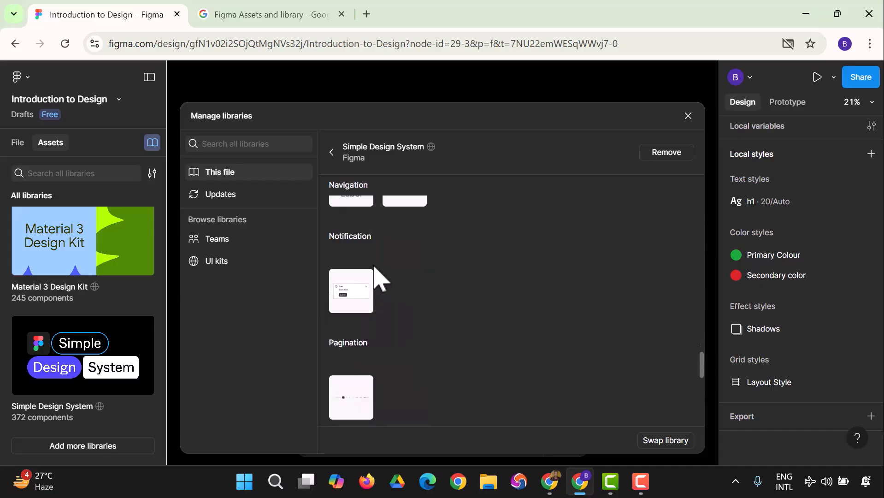
{"action": "scroll", "coordinate": [400, 325], "scroll_direction": "down", "scroll_amount": 3}
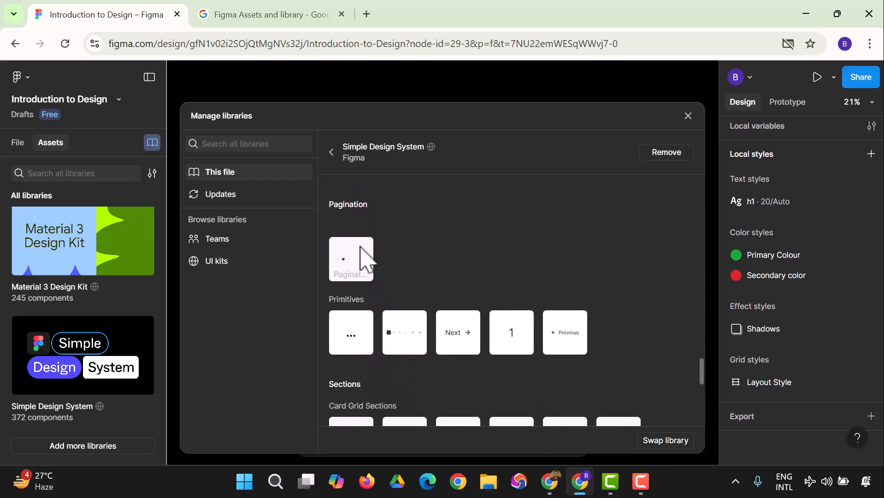
{"action": "scroll", "coordinate": [369, 263], "scroll_direction": "down", "scroll_amount": 2}
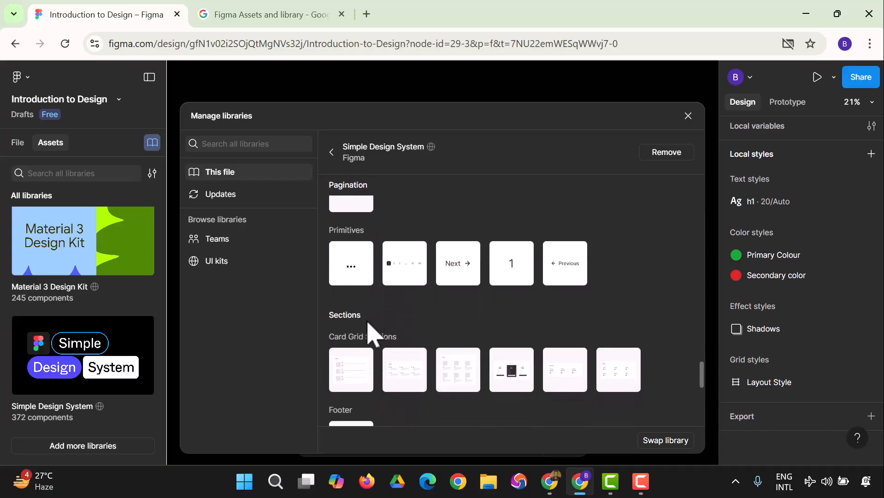
{"action": "scroll", "coordinate": [391, 335], "scroll_direction": "down", "scroll_amount": 10}
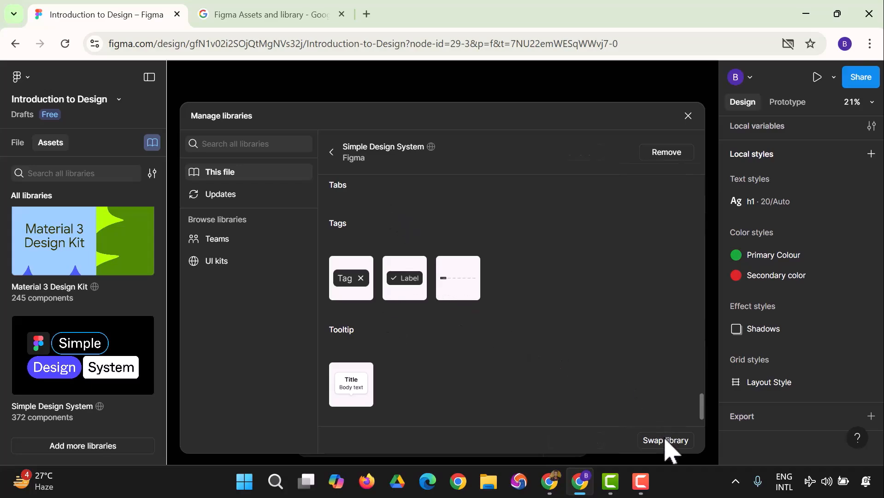
Open Material 3 Design Kit from UI kits and review its variables and styles.
{"action": "left_click", "coordinate": [244, 260]}
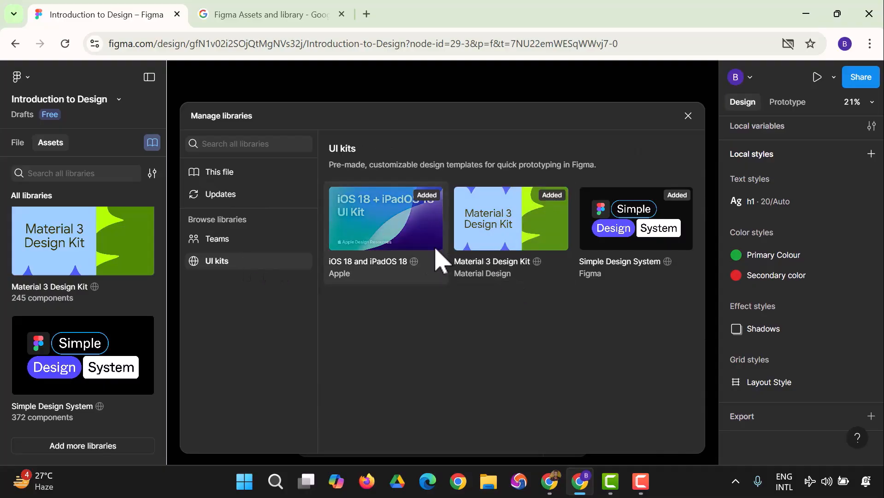
{"action": "left_click", "coordinate": [505, 244]}
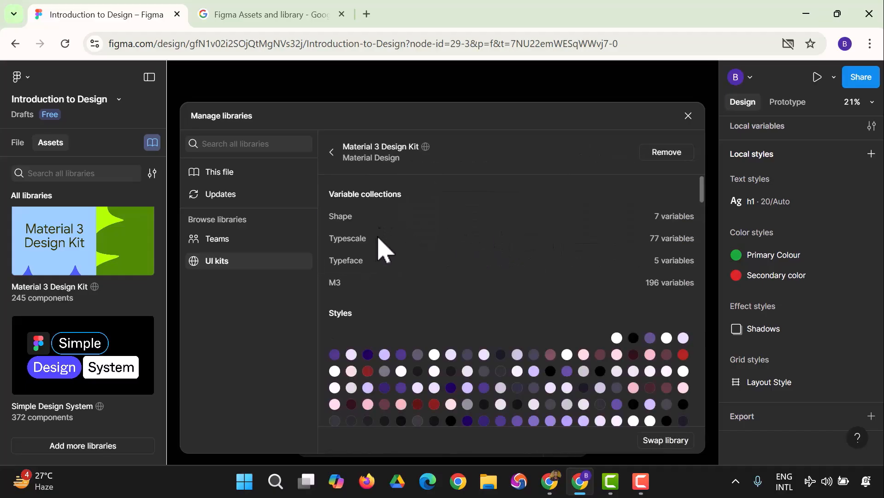
{"action": "scroll", "coordinate": [375, 276], "scroll_direction": "down", "scroll_amount": 3}
{"action": "scroll", "coordinate": [374, 256], "scroll_direction": "up", "scroll_amount": 3}
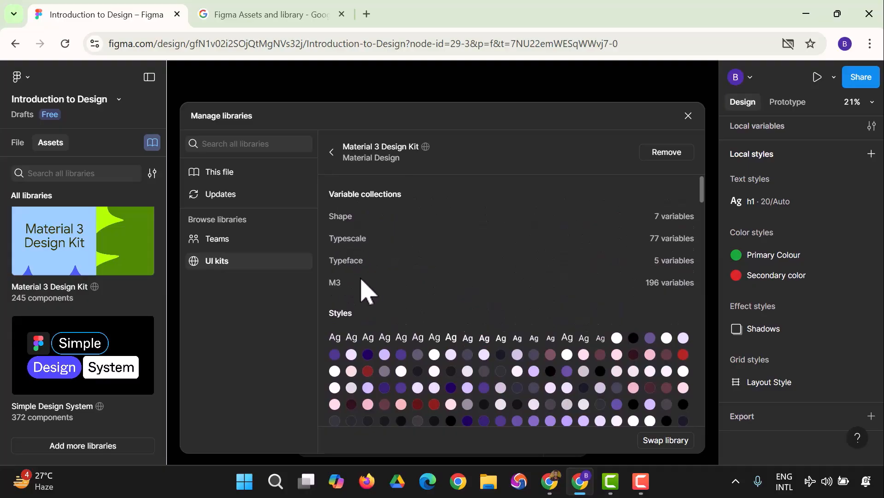
{"action": "scroll", "coordinate": [363, 291], "scroll_direction": "down", "scroll_amount": 5}
{"action": "scroll", "coordinate": [363, 278], "scroll_direction": "down", "scroll_amount": 5}
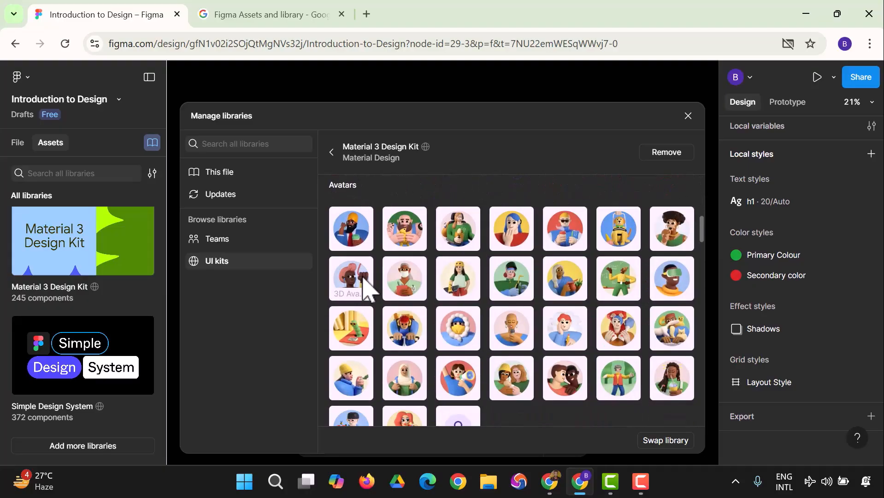
{"action": "scroll", "coordinate": [363, 278], "scroll_direction": "down", "scroll_amount": 5}
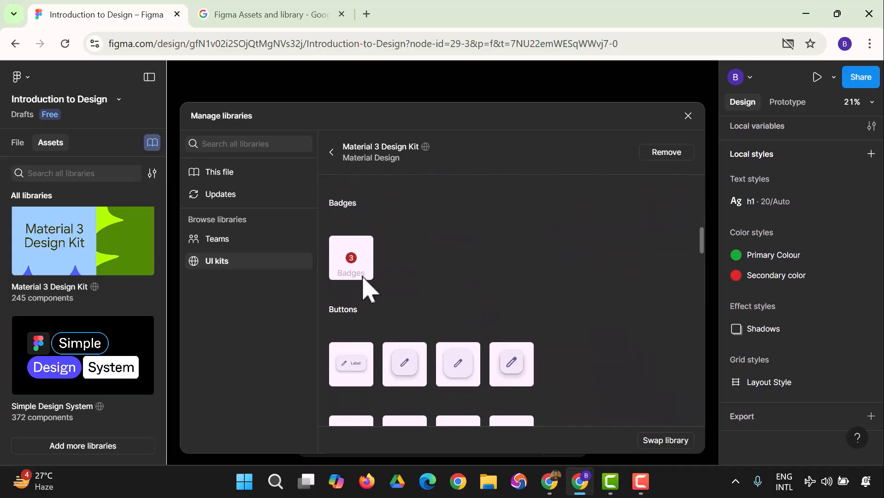
{"action": "scroll", "coordinate": [368, 288], "scroll_direction": "down", "scroll_amount": 2}
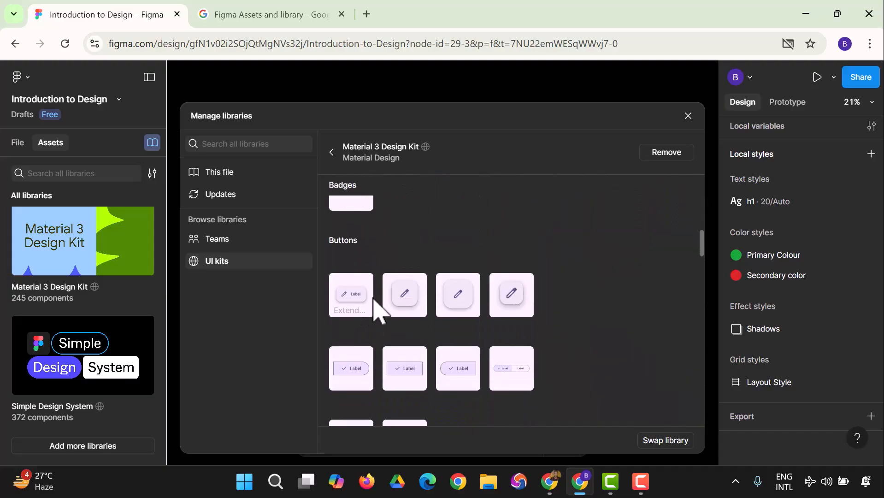
Scroll its components, check Swap library, then close Manage libraries to the canvas.
{"action": "scroll", "coordinate": [364, 310], "scroll_direction": "down", "scroll_amount": 3}
{"action": "scroll", "coordinate": [371, 317], "scroll_direction": "down", "scroll_amount": 3}
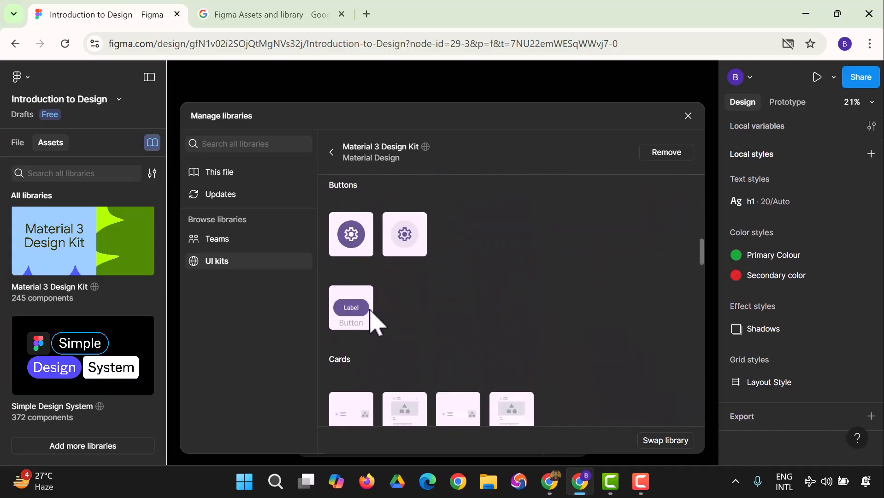
{"action": "scroll", "coordinate": [368, 306], "scroll_direction": "down", "scroll_amount": 3}
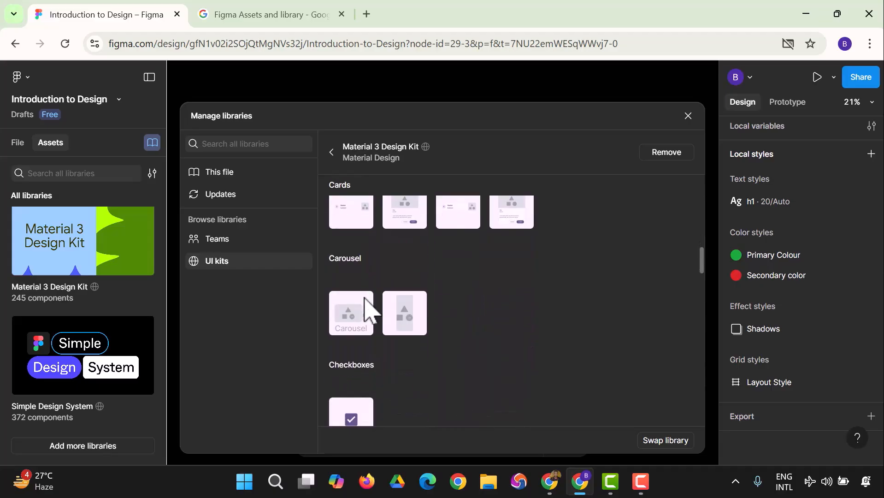
{"action": "scroll", "coordinate": [382, 329], "scroll_direction": "down", "scroll_amount": 3}
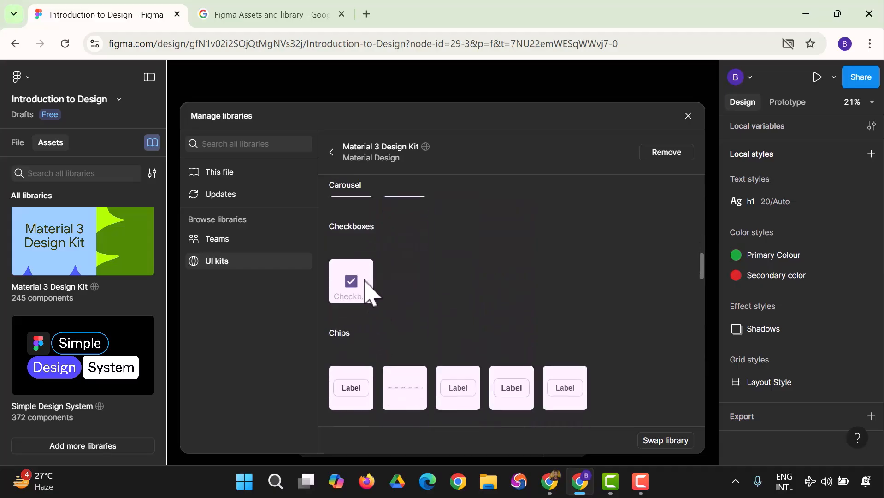
{"action": "scroll", "coordinate": [370, 295], "scroll_direction": "down", "scroll_amount": 2}
{"action": "scroll", "coordinate": [361, 299], "scroll_direction": "down", "scroll_amount": 3}
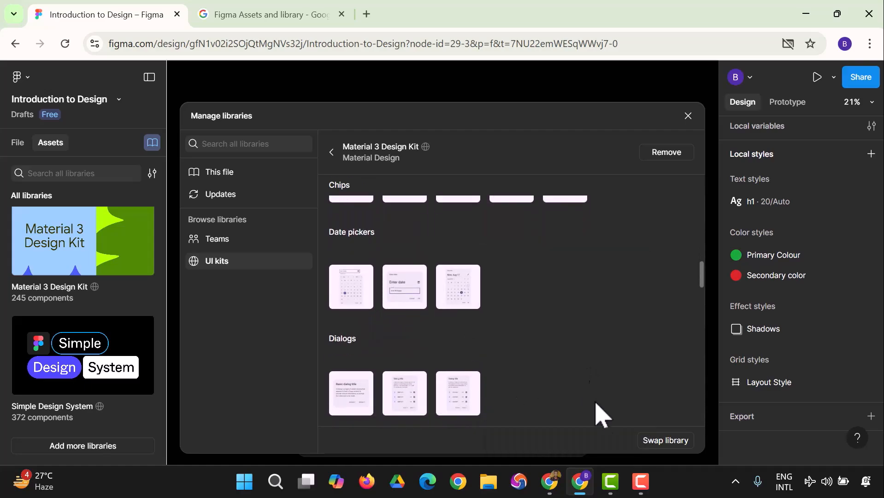
{"action": "left_click", "coordinate": [655, 441]}
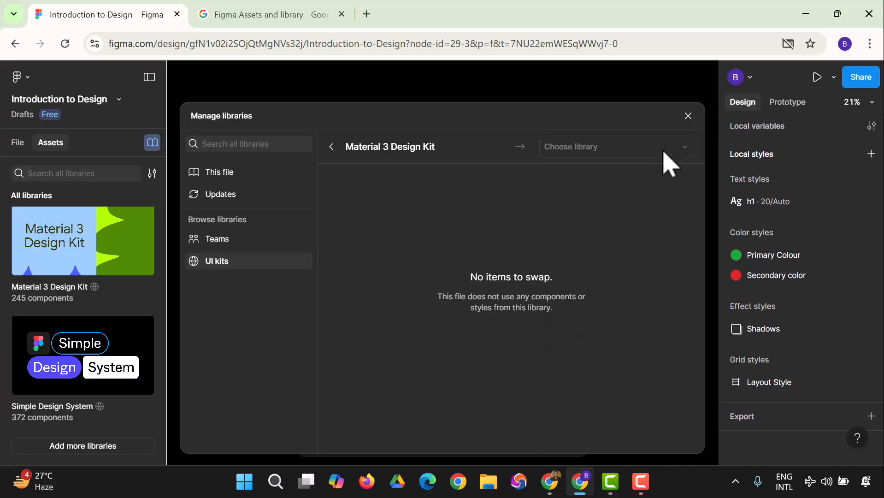
{"action": "left_click", "coordinate": [687, 117]}
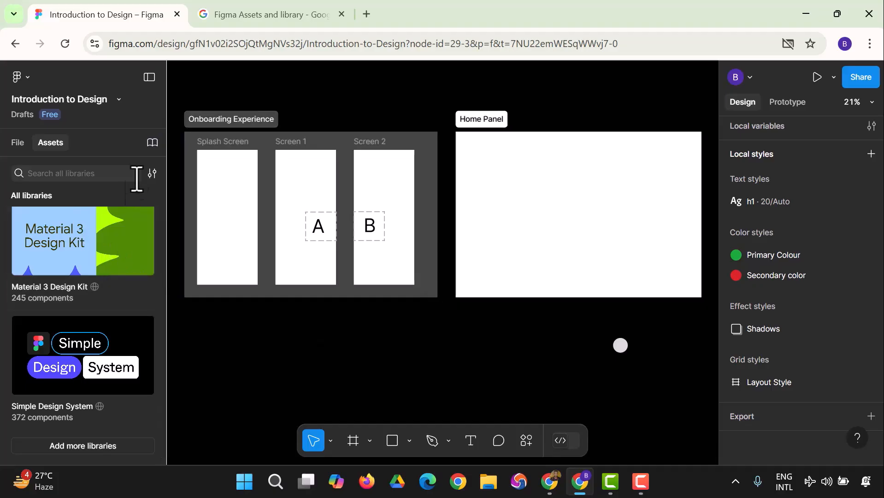
Filter Assets to Material 3 Design Kit and preview the Detailed view-Mobile example.
{"action": "left_click", "coordinate": [152, 174]}
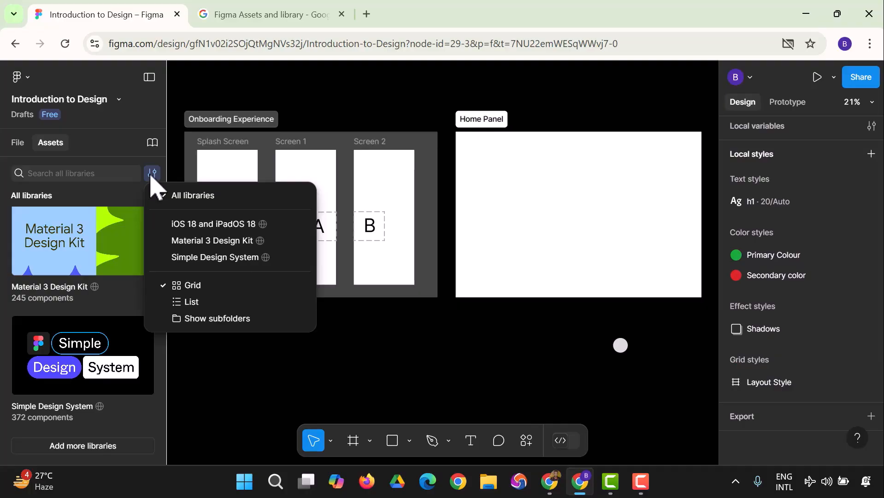
{"action": "left_click", "coordinate": [201, 242]}
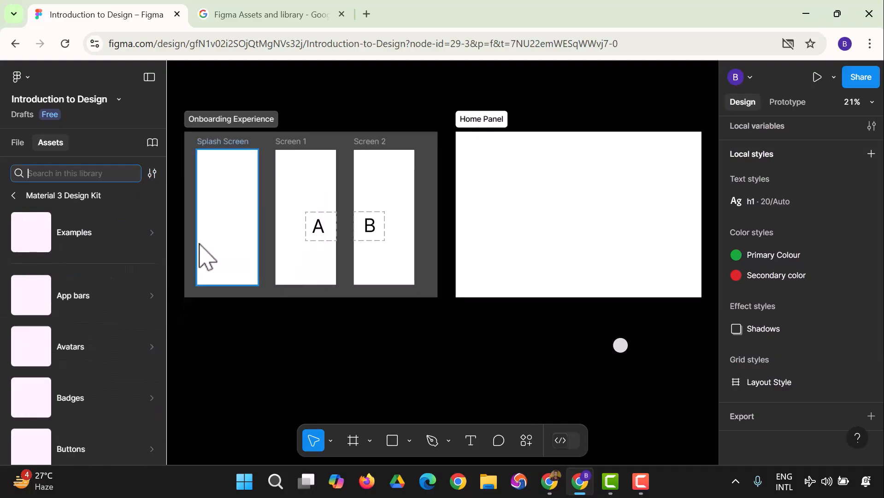
{"action": "left_click", "coordinate": [90, 249]}
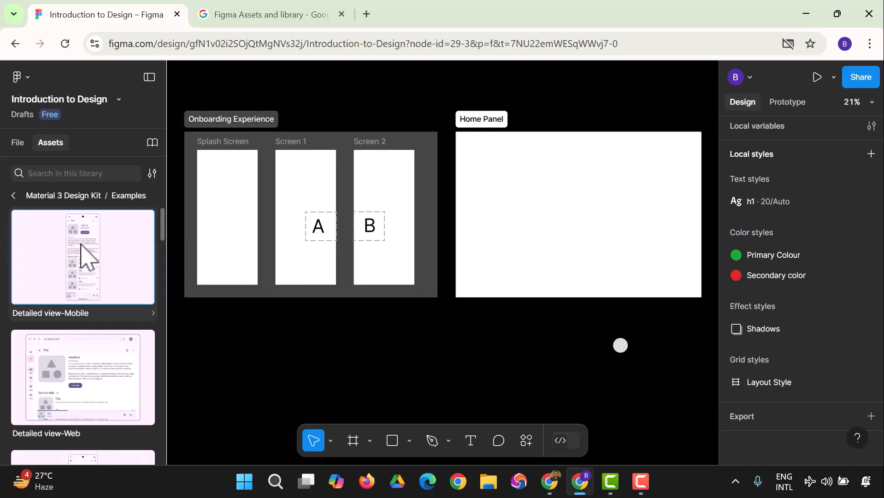
{"action": "left_click", "coordinate": [81, 244]}
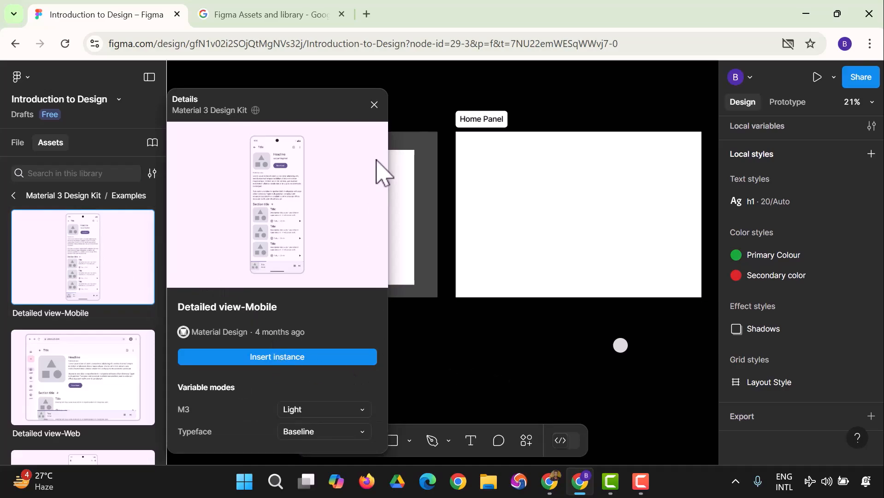
{"action": "left_click", "coordinate": [374, 105]}
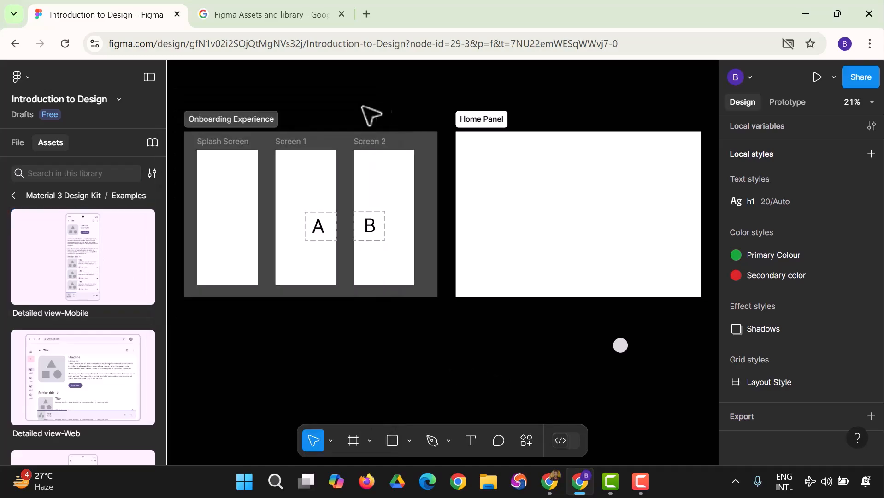
Return to the kit's categories and scroll down to Radio button and Search.
{"action": "scroll", "coordinate": [18, 245], "scroll_direction": "down", "scroll_amount": 3}
{"action": "left_click", "coordinate": [15, 197]}
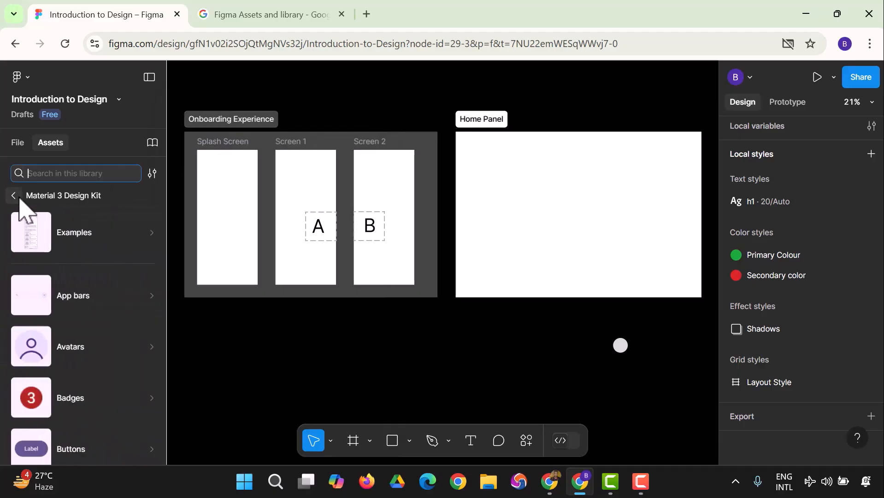
{"action": "scroll", "coordinate": [70, 252], "scroll_direction": "down", "scroll_amount": 4}
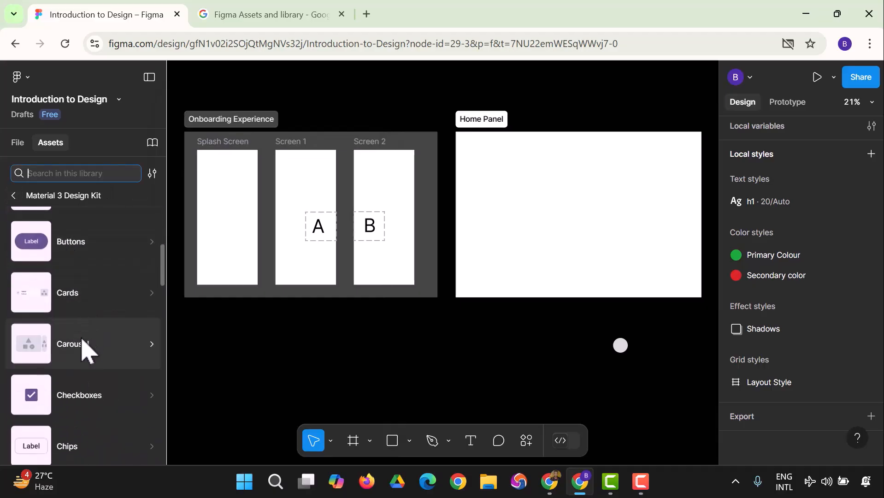
{"action": "scroll", "coordinate": [87, 350], "scroll_direction": "down", "scroll_amount": 2}
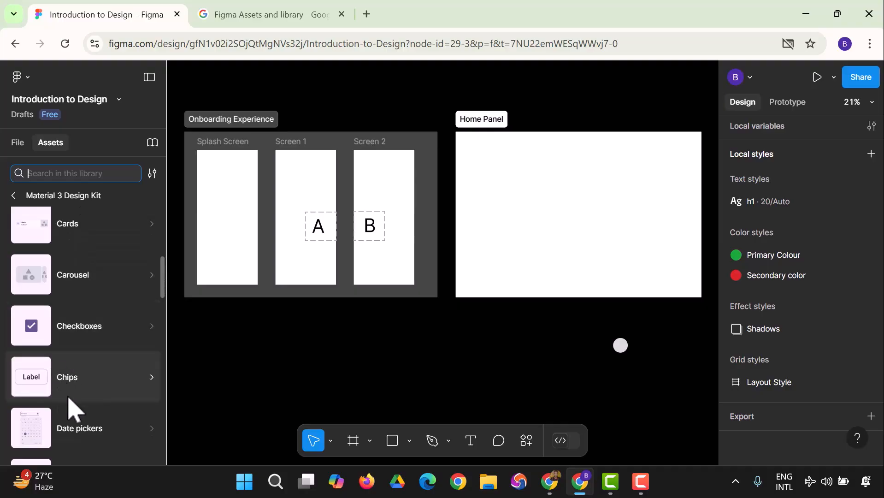
{"action": "scroll", "coordinate": [76, 371], "scroll_direction": "down", "scroll_amount": 4}
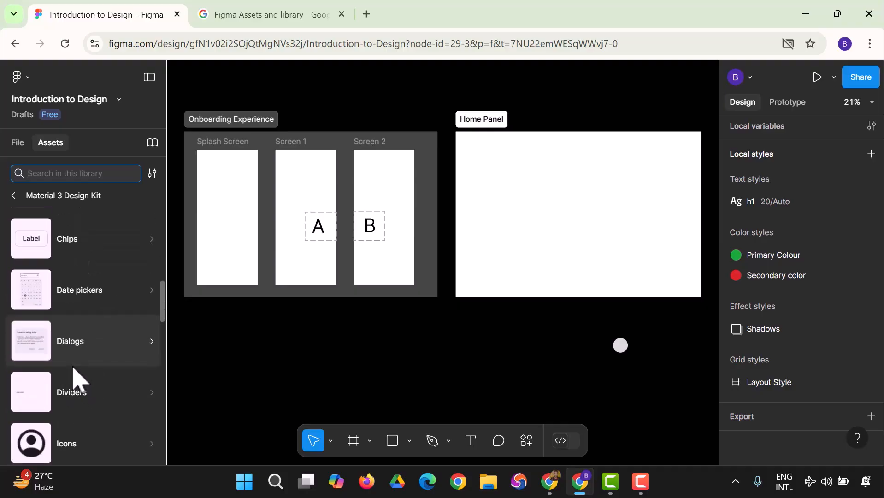
{"action": "scroll", "coordinate": [78, 376], "scroll_direction": "down", "scroll_amount": 6}
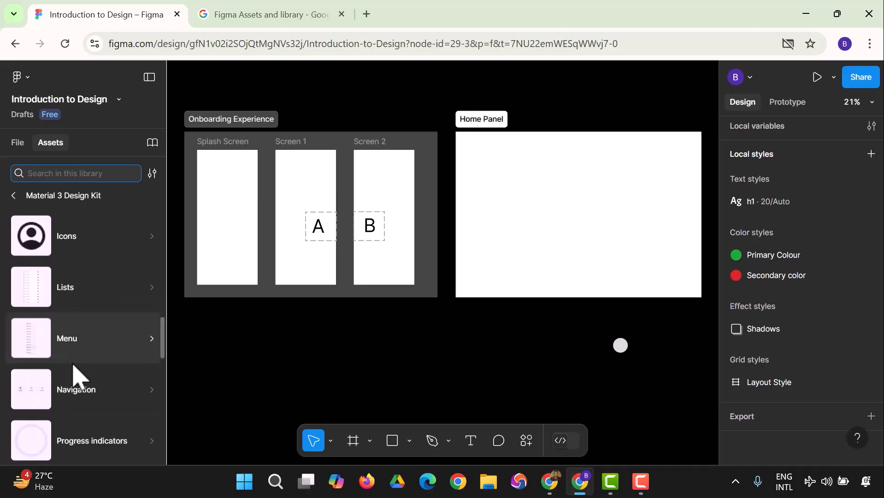
{"action": "scroll", "coordinate": [79, 376], "scroll_direction": "down", "scroll_amount": 2}
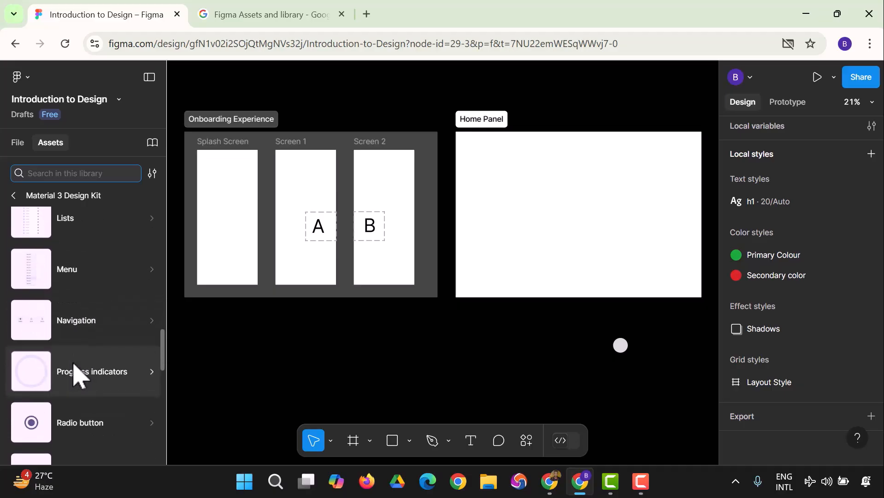
{"action": "scroll", "coordinate": [76, 373], "scroll_direction": "down", "scroll_amount": 4}
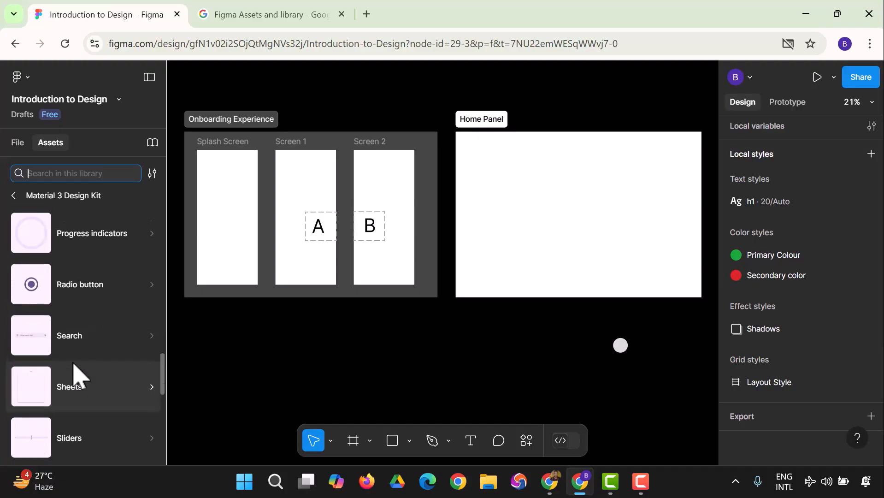
Place a Radio buttons instance from the Radio button category into Home Panel.
{"action": "left_click", "coordinate": [94, 302]}
{"action": "left_click", "coordinate": [49, 252]}
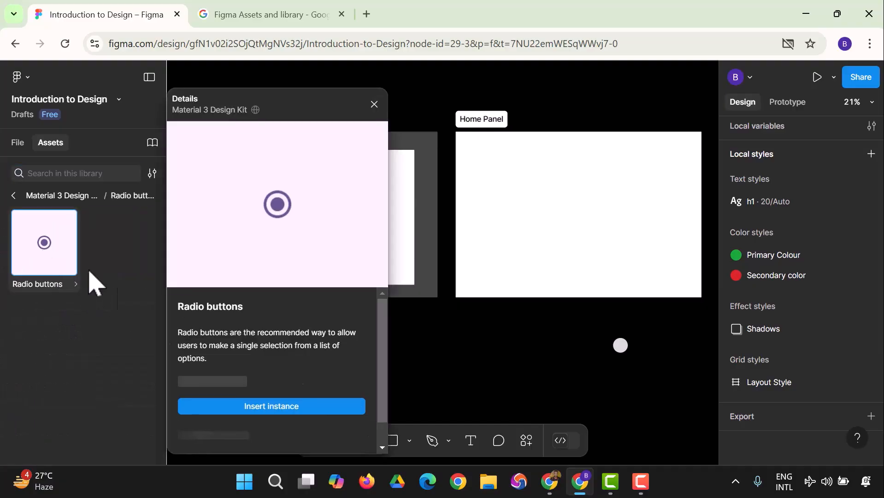
{"action": "left_click", "coordinate": [243, 407]}
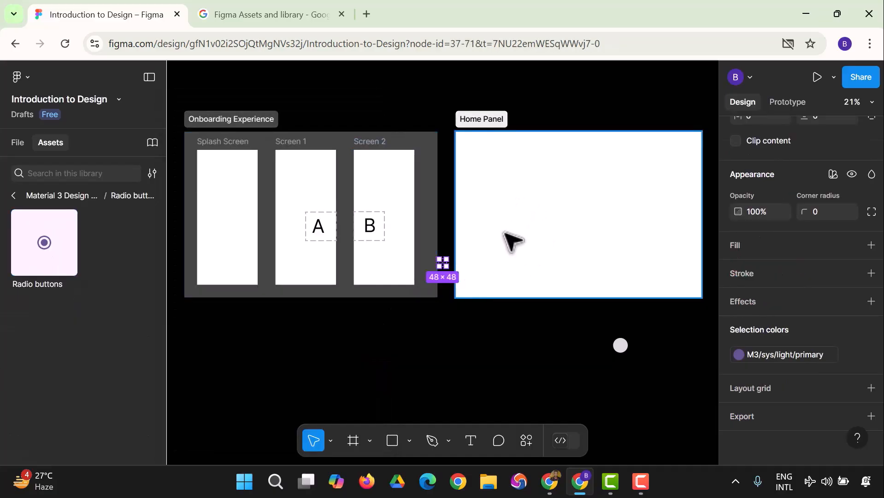
{"action": "left_click_drag", "start_coordinate": [60, 260], "coordinate": [614, 266]}
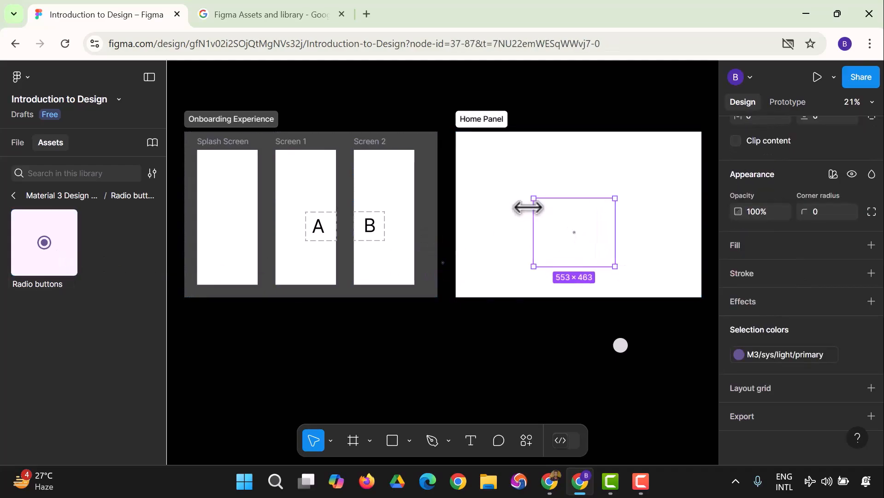
Enlarge and reposition the radio button within Home Panel, then select its inner icon.
{"action": "left_click_drag", "start_coordinate": [529, 197], "coordinate": [410, 148]}
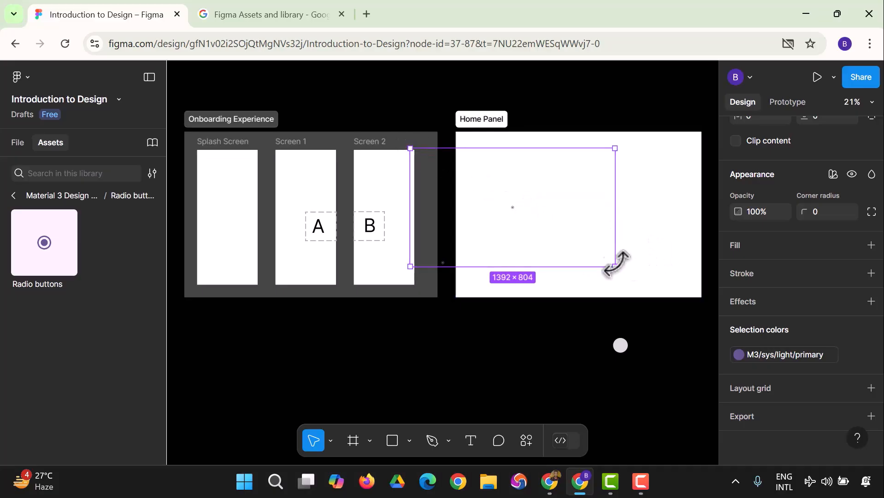
{"action": "left_click_drag", "start_coordinate": [614, 267], "coordinate": [714, 310]}
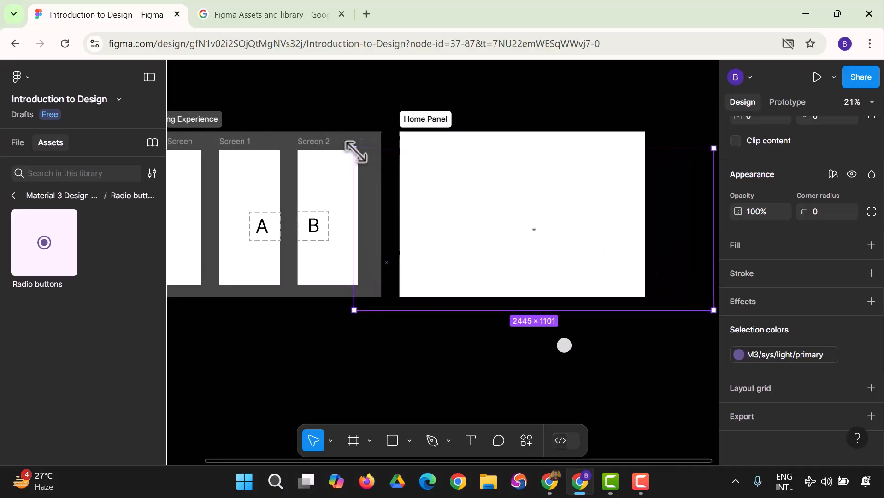
{"action": "left_click_drag", "start_coordinate": [353, 151], "coordinate": [211, 64]}
{"action": "left_click_drag", "start_coordinate": [479, 285], "coordinate": [483, 347]}
{"action": "left_click_drag", "start_coordinate": [462, 296], "coordinate": [471, 300]}
{"action": "double_click", "coordinate": [474, 300]}
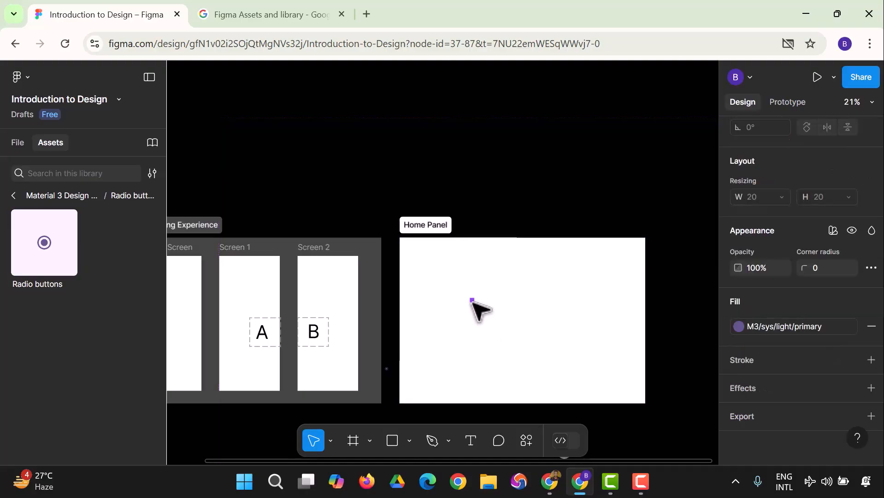
Zoom to 50% and remove the M3/sys/light/primary fill from the radio icon.
{"action": "left_click", "coordinate": [860, 102]}
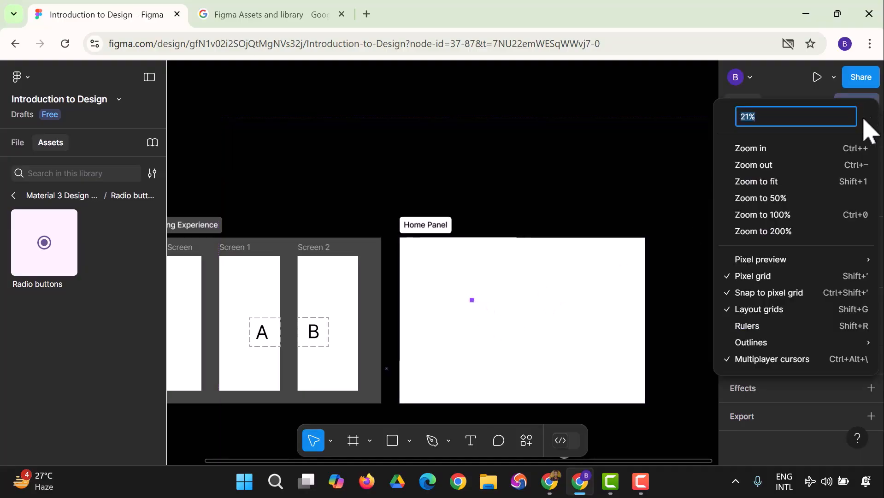
{"action": "left_click", "coordinate": [774, 199]}
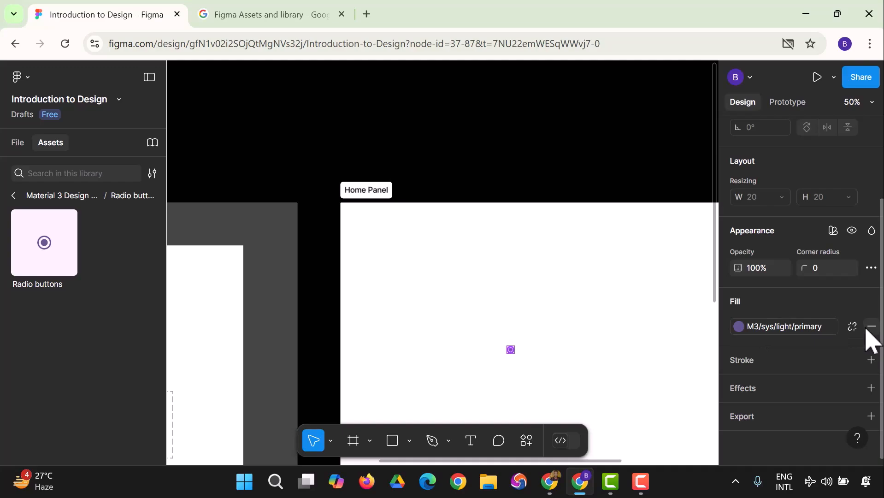
{"action": "scroll", "coordinate": [852, 339], "scroll_direction": "up", "scroll_amount": 3}
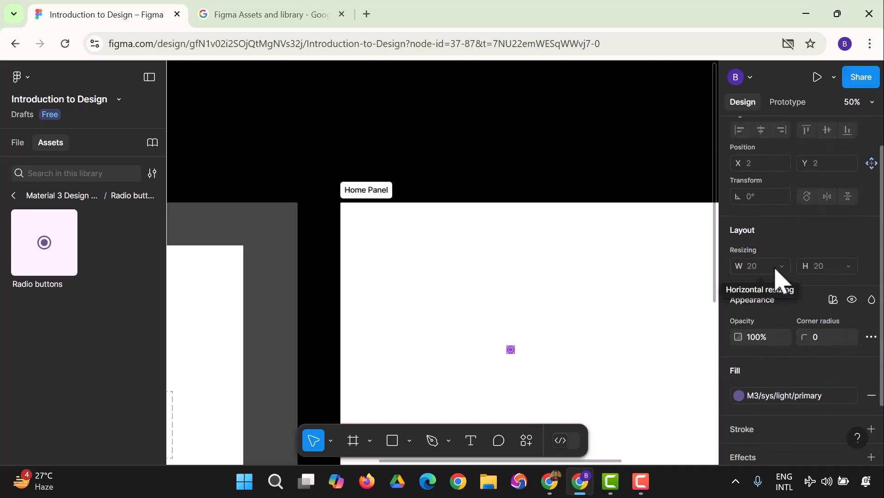
{"action": "scroll", "coordinate": [765, 260], "scroll_direction": "up", "scroll_amount": 2}
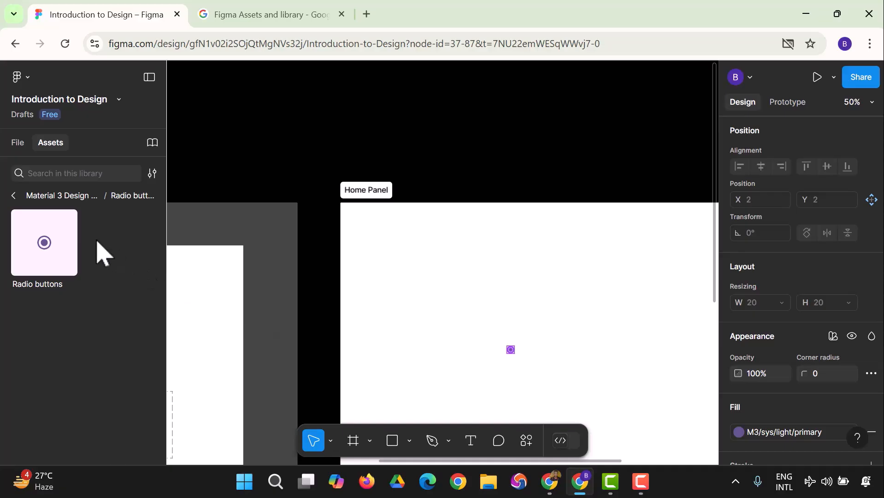
{"action": "scroll", "coordinate": [770, 394], "scroll_direction": "down", "scroll_amount": 3}
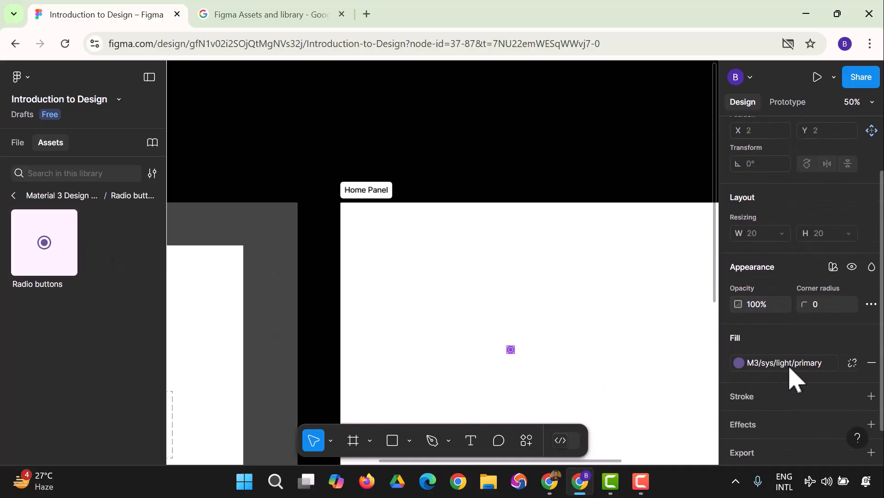
{"action": "scroll", "coordinate": [869, 364], "scroll_direction": "down", "scroll_amount": 2}
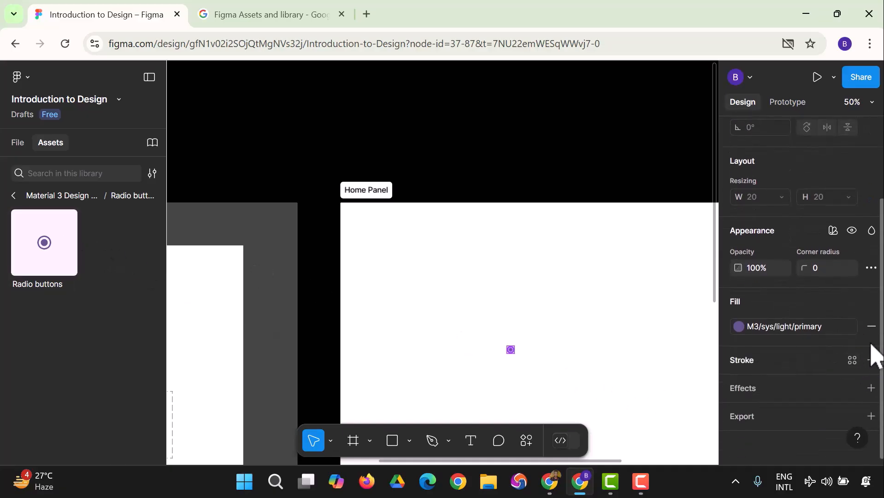
{"action": "left_click", "coordinate": [870, 325]}
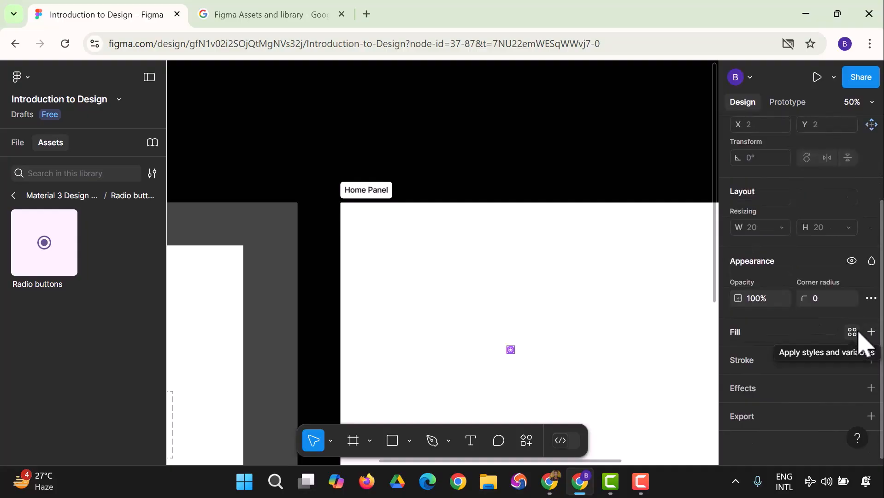
Select the radio button's 24×24 frame, then step up to Home Panel and its parent frame.
{"action": "left_click", "coordinate": [511, 353]}
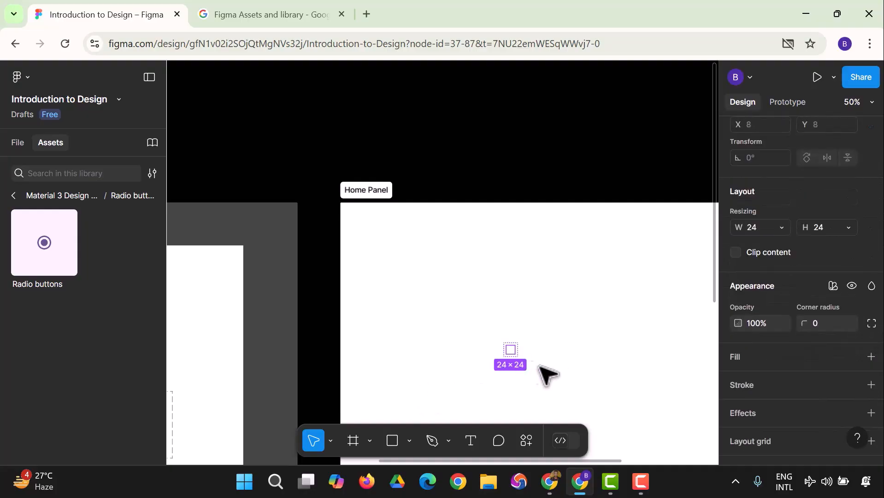
{"action": "left_click", "coordinate": [554, 368]}
{"action": "left_click", "coordinate": [509, 355]}
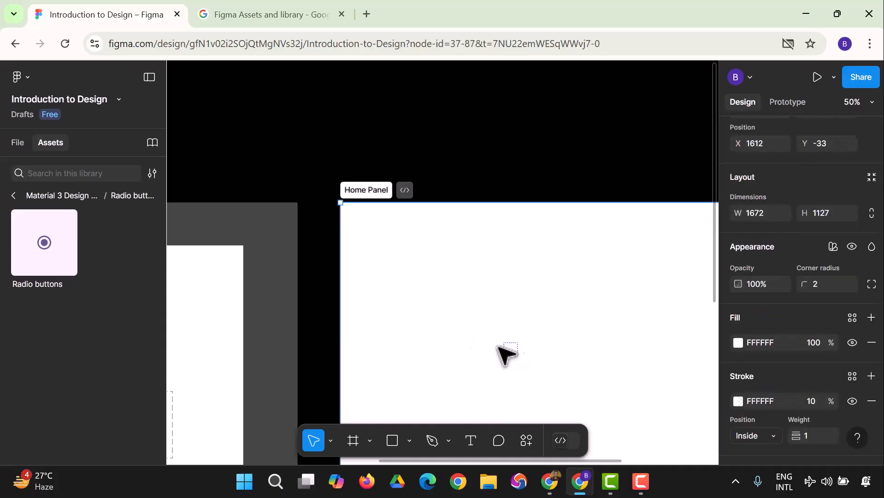
{"action": "key", "text": "Escape"}
Back in the Material 3 list, open Search and view Search view full-screen details.
{"action": "left_click", "coordinate": [64, 195]}
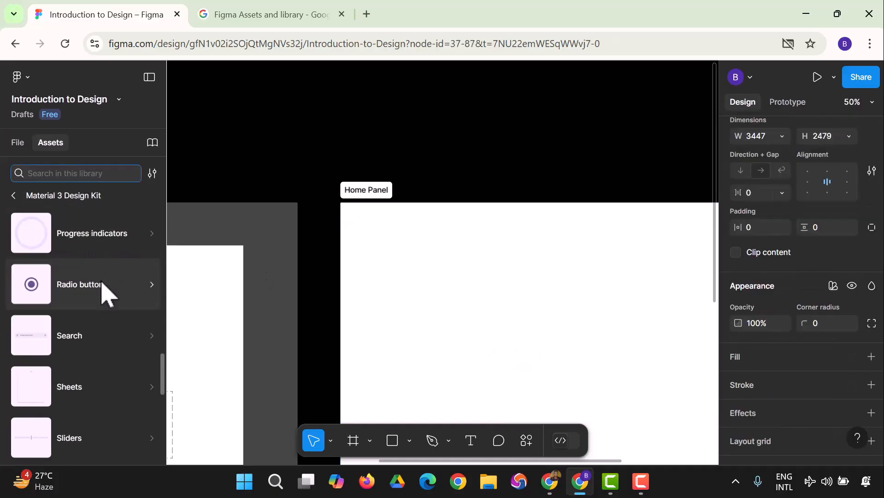
{"action": "scroll", "coordinate": [106, 300], "scroll_direction": "down", "scroll_amount": 3}
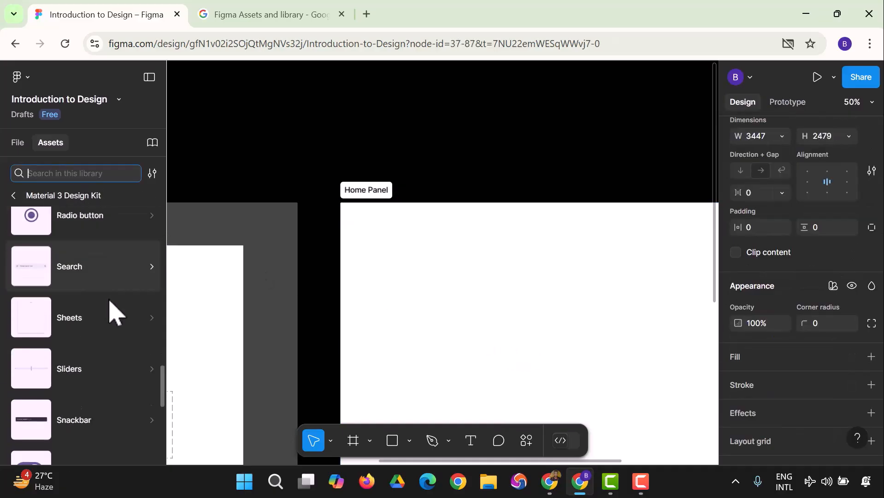
{"action": "left_click", "coordinate": [84, 281]}
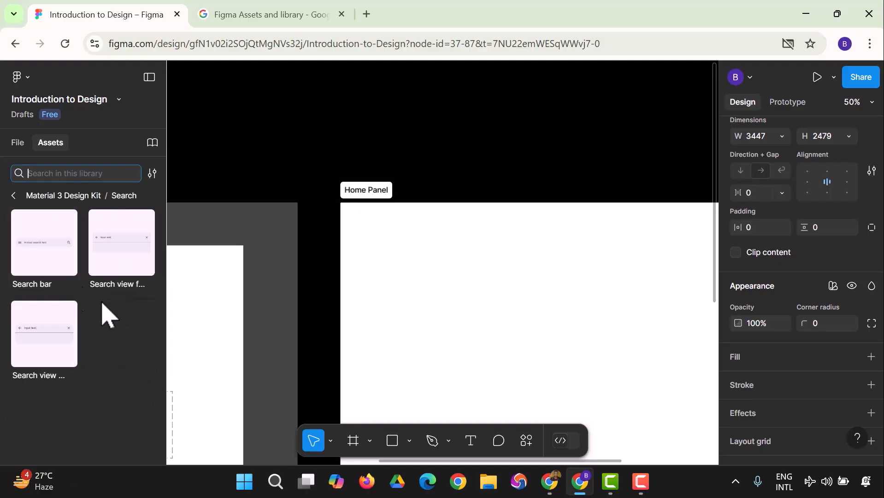
{"action": "left_click", "coordinate": [108, 271]}
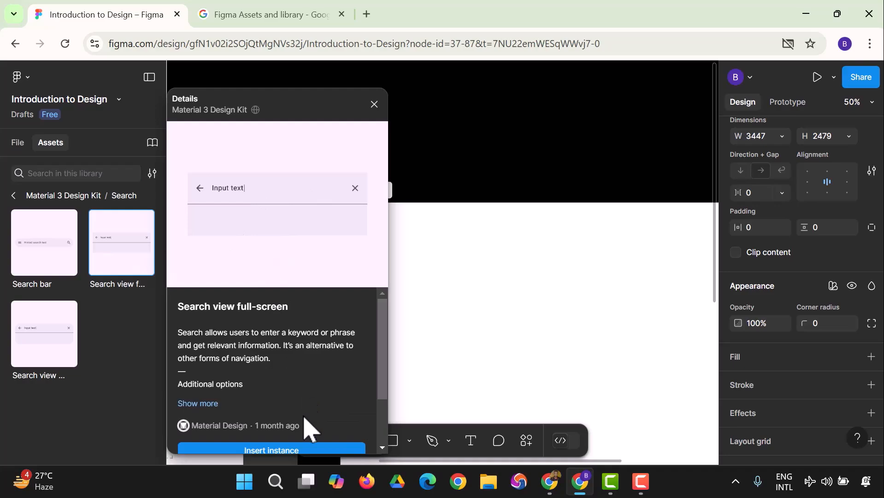
{"action": "scroll", "coordinate": [307, 414], "scroll_direction": "down", "scroll_amount": 2}
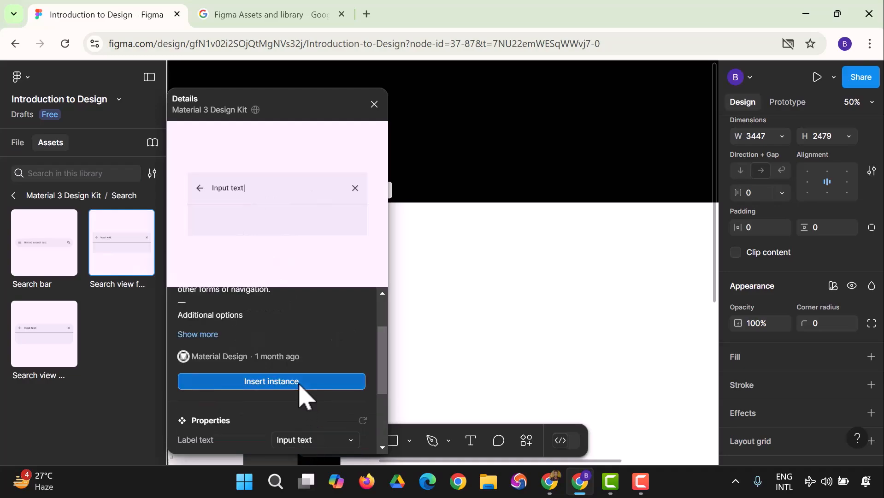
Insert the Search view full-screen instance into Home Panel and resize it to 338 × 273.
{"action": "left_click", "coordinate": [298, 389]}
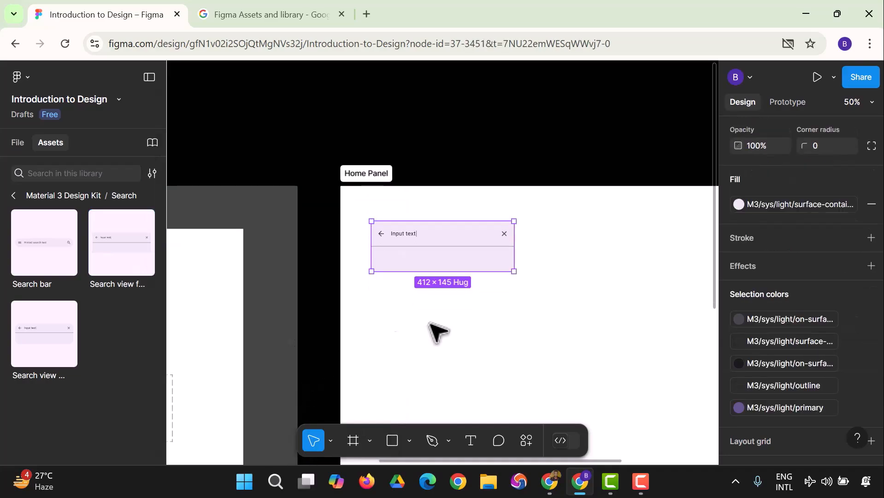
{"action": "left_click_drag", "start_coordinate": [515, 272], "coordinate": [696, 374]}
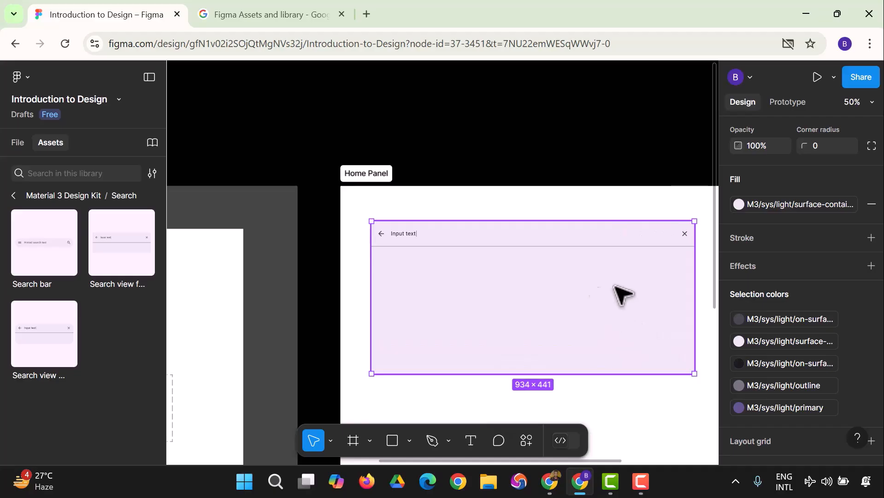
{"action": "scroll", "coordinate": [758, 378], "scroll_direction": "down", "scroll_amount": 2}
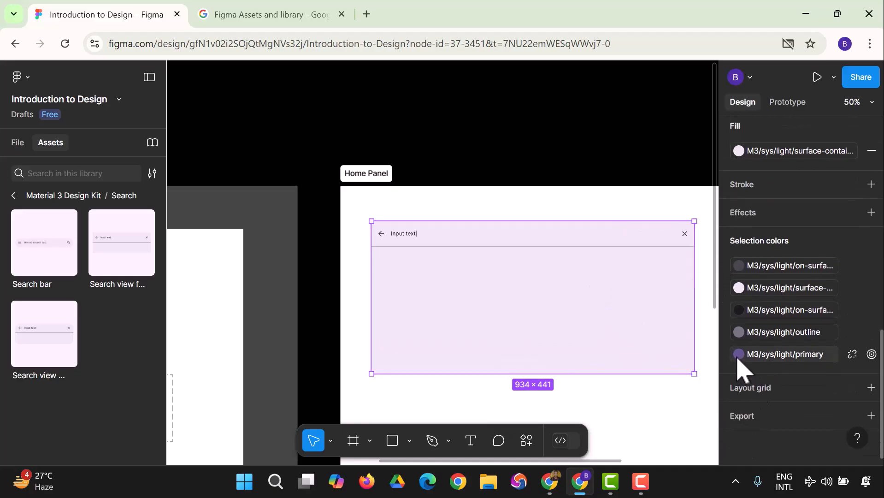
{"action": "scroll", "coordinate": [751, 294], "scroll_direction": "up", "scroll_amount": 5}
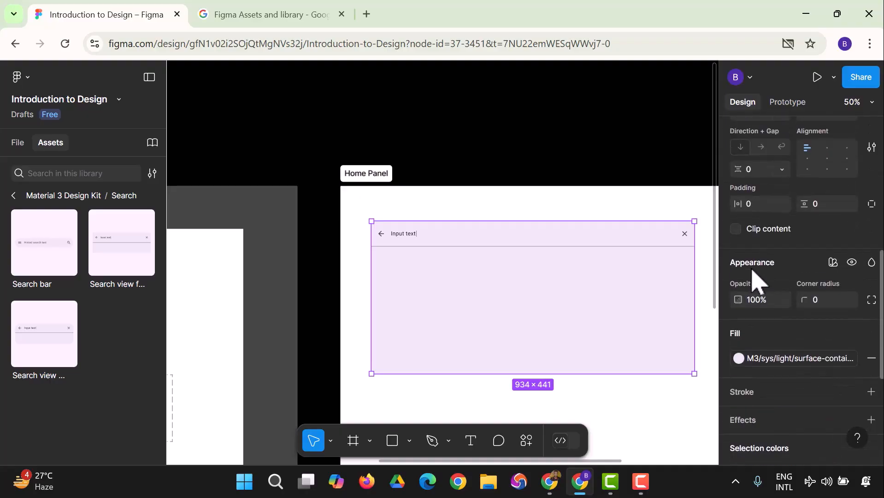
{"action": "scroll", "coordinate": [755, 283], "scroll_direction": "up", "scroll_amount": 6}
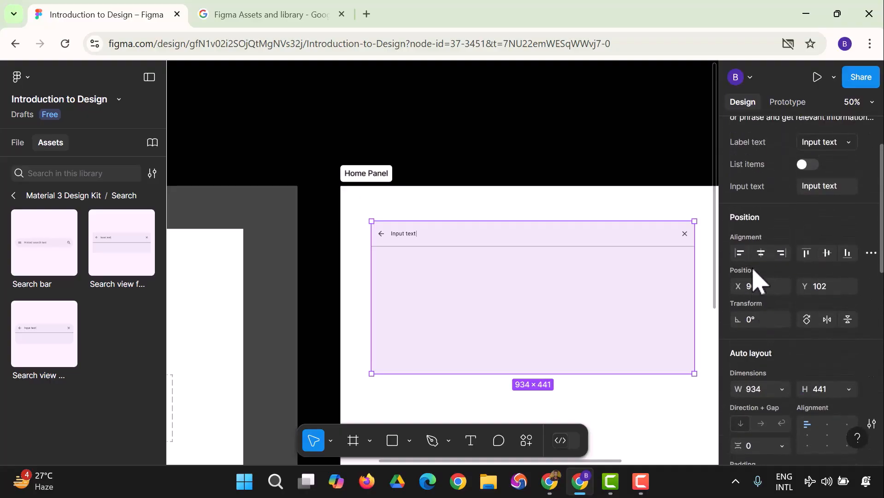
{"action": "scroll", "coordinate": [785, 302], "scroll_direction": "up", "scroll_amount": 2}
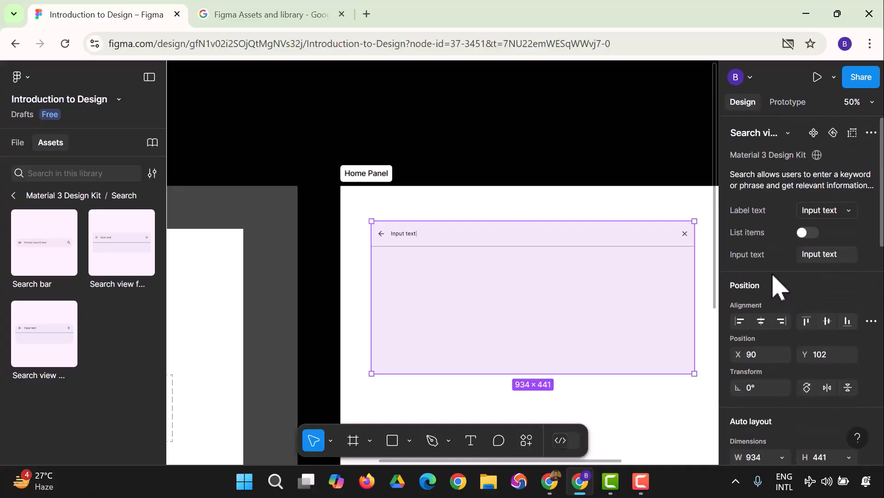
{"action": "scroll", "coordinate": [768, 343], "scroll_direction": "down", "scroll_amount": 2}
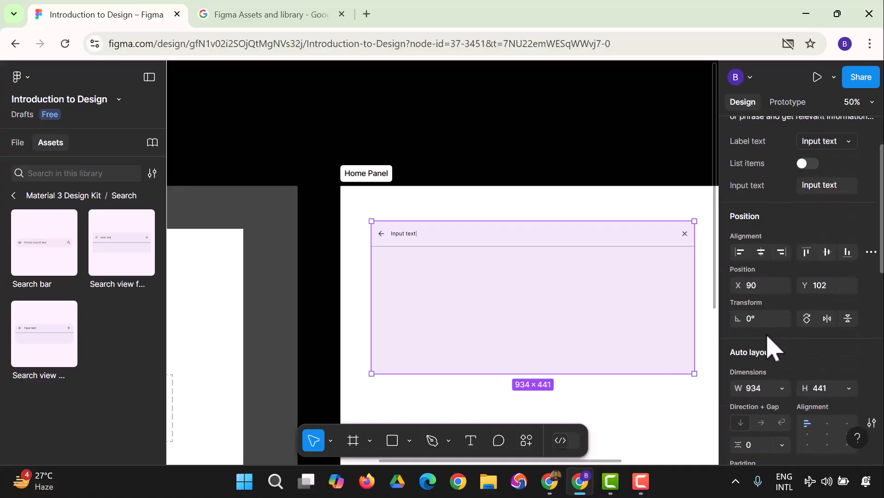
{"action": "scroll", "coordinate": [768, 348], "scroll_direction": "down", "scroll_amount": 2}
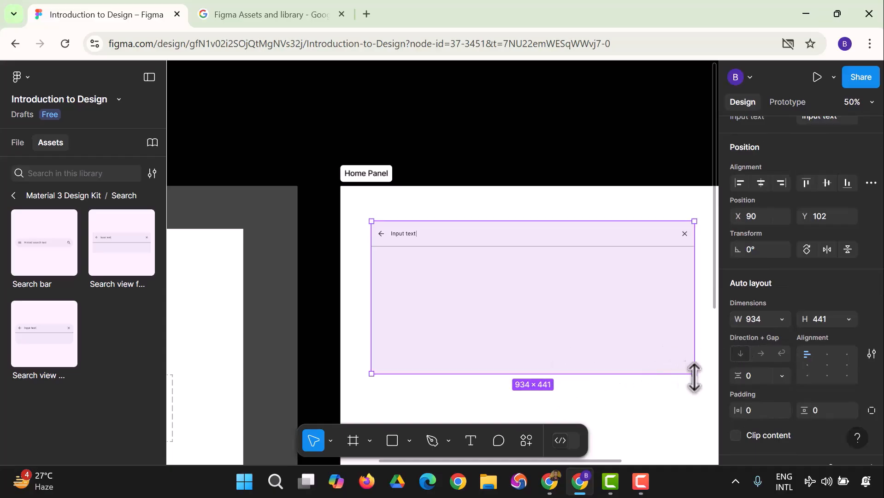
{"action": "left_click_drag", "start_coordinate": [694, 373], "coordinate": [488, 316]}
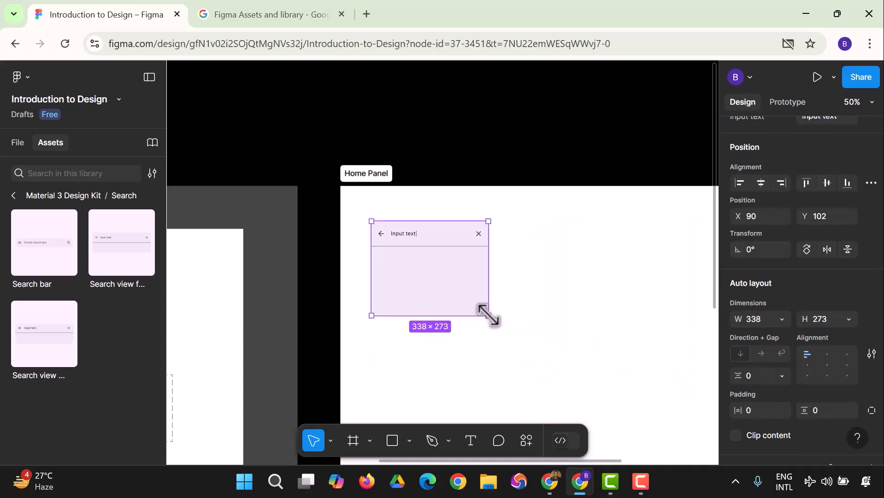